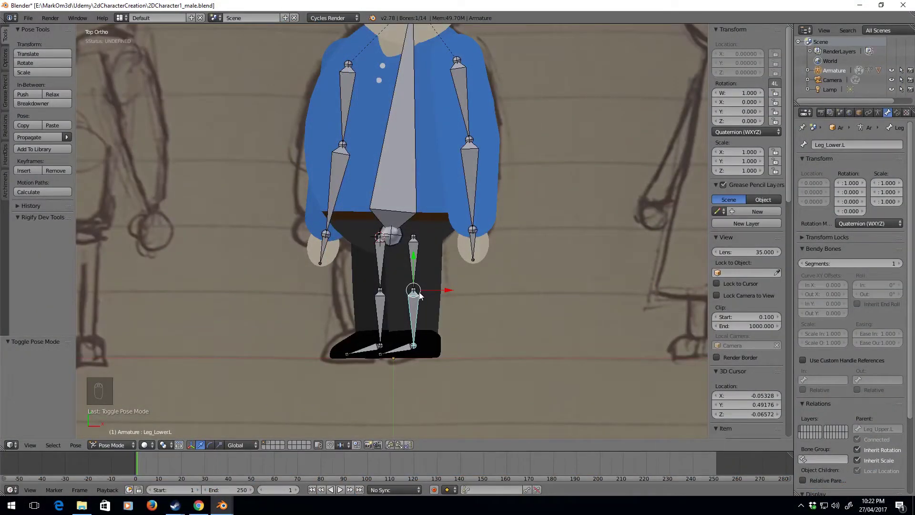
In Edit Mode, extrude a short bone along X from the left knee joint
scroll(416, 293, up, 4)
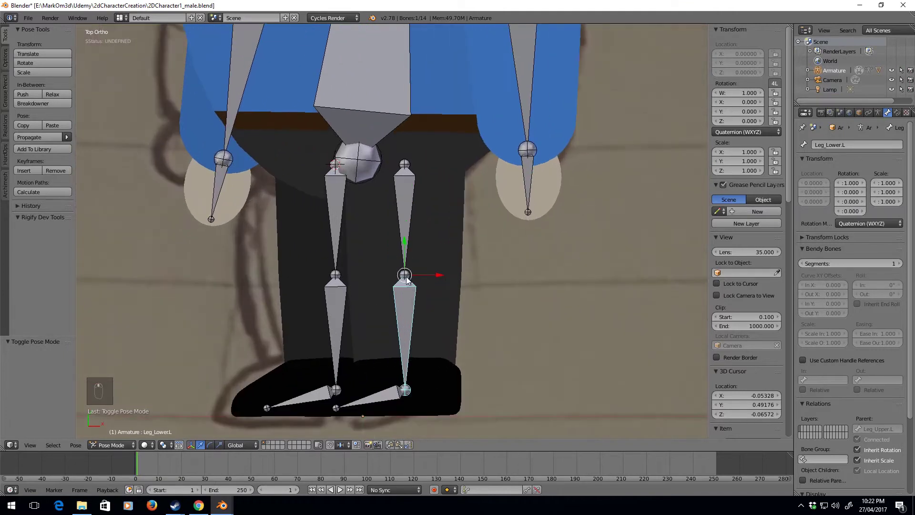
key(Tab)
right_click(406, 275)
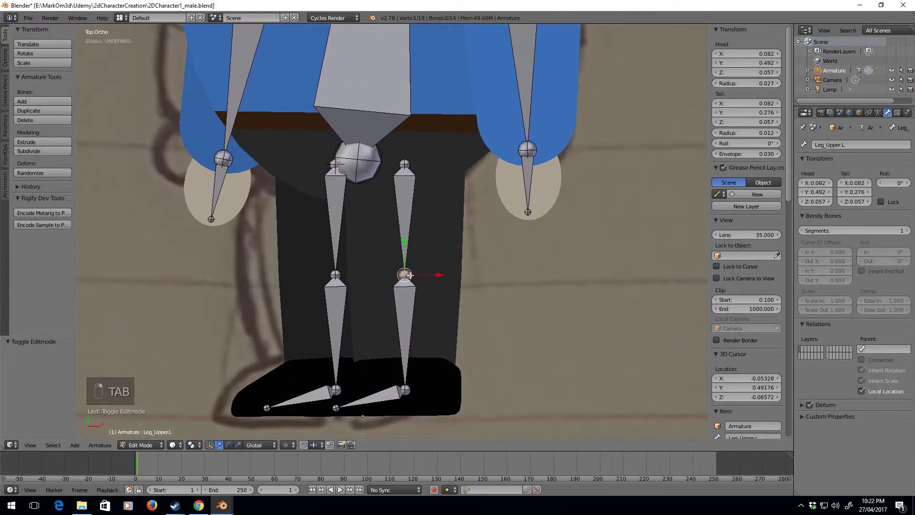
key(e)
key(x)
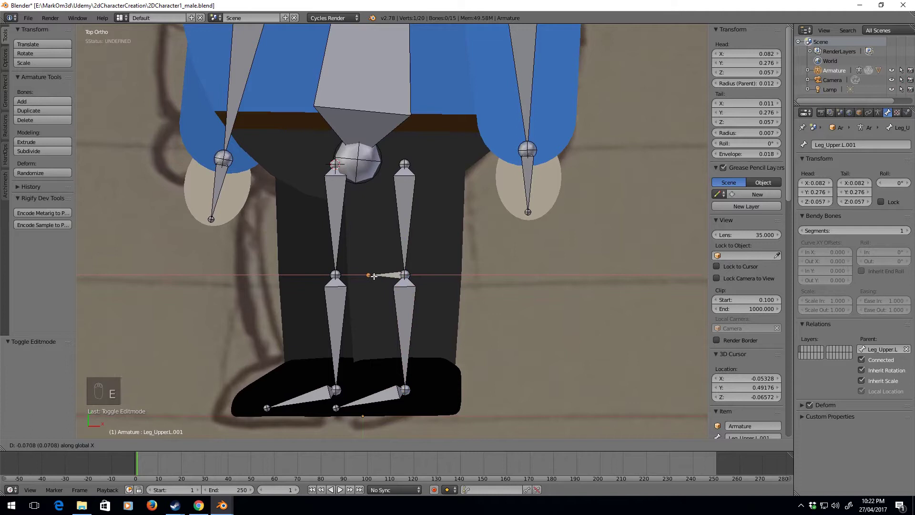
click(374, 276)
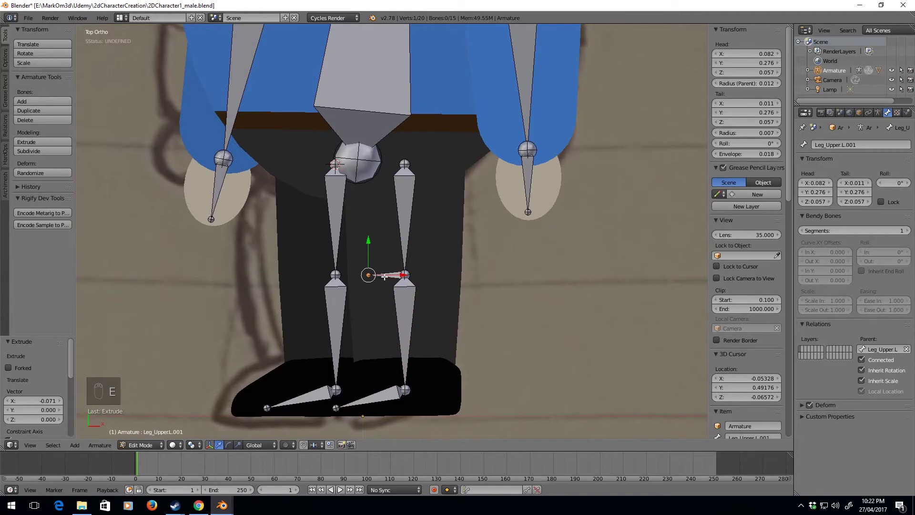
Clear the parent of the new bone Leg_Upper.L.001
click(906, 350)
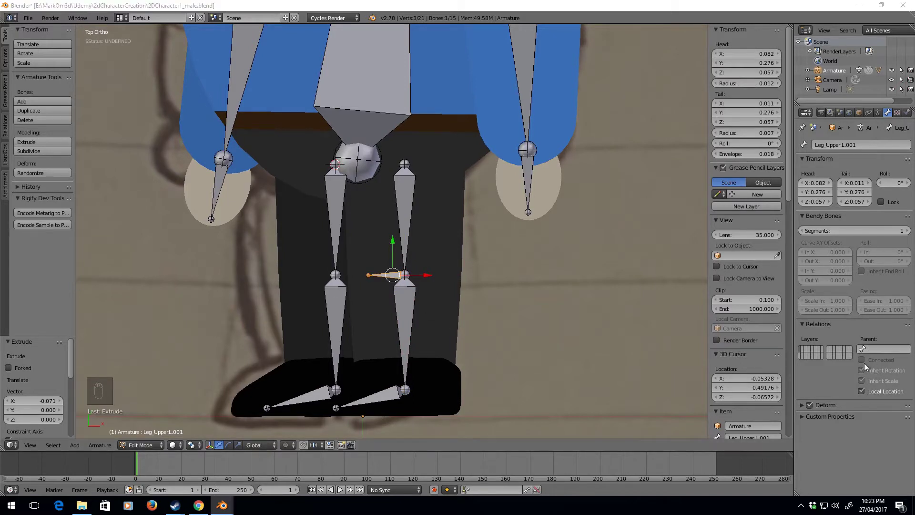
drag(424, 277, 389, 277)
key(ctrl+z)
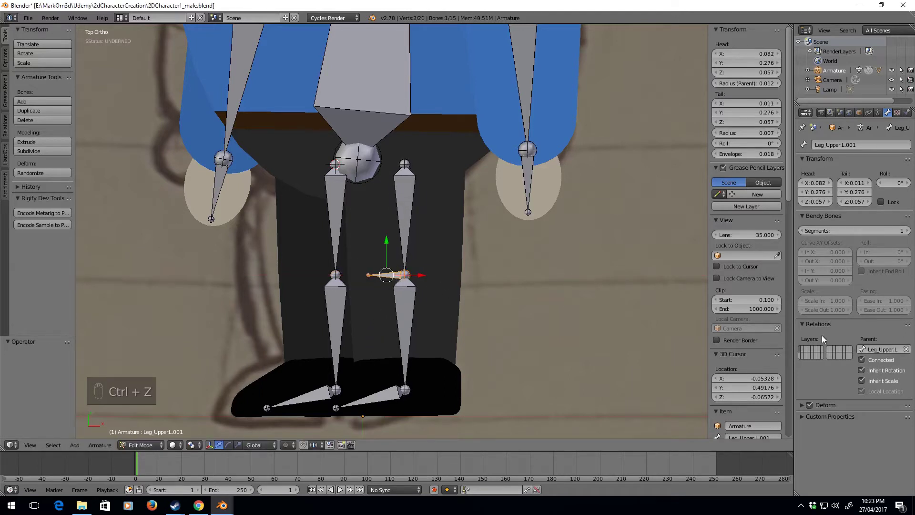
click(905, 348)
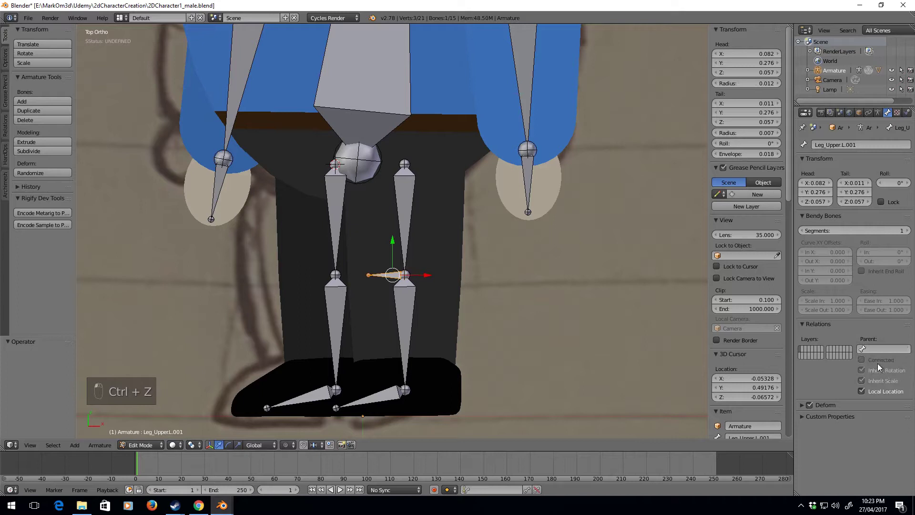
Move the new knee bone out left of the legs and rename it Knee.L
drag(420, 275, 262, 279)
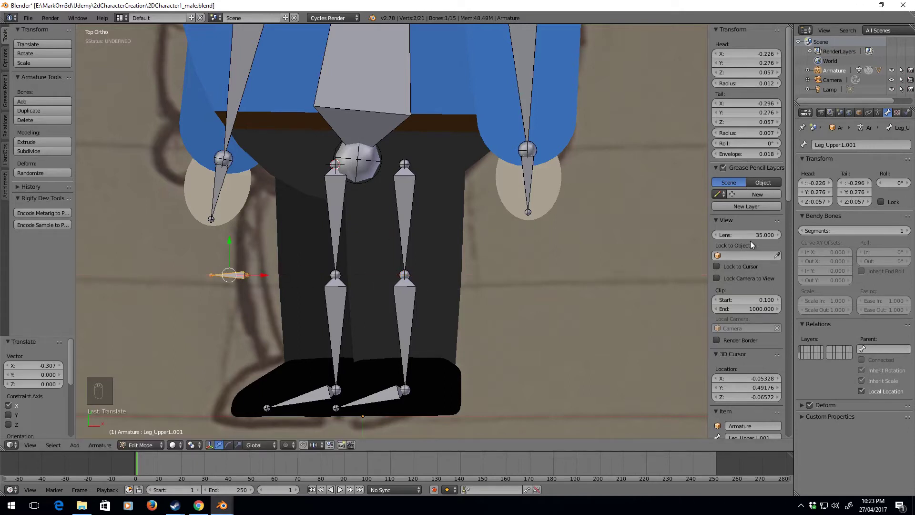
click(835, 145)
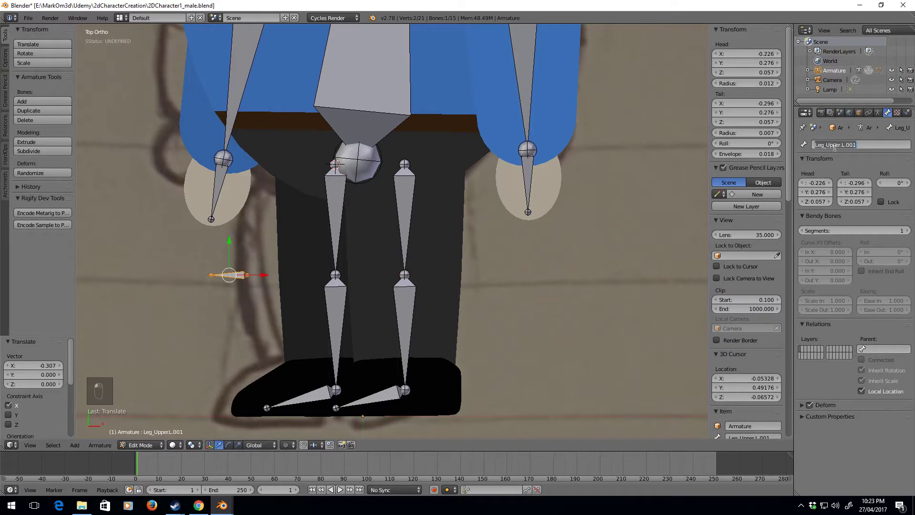
text(Knee.L)
key(Return)
Extrude a bone with no parent from the left ankle joint toward the toe
shift+middle_drag(406, 391, 383, 299)
right_click(383, 299)
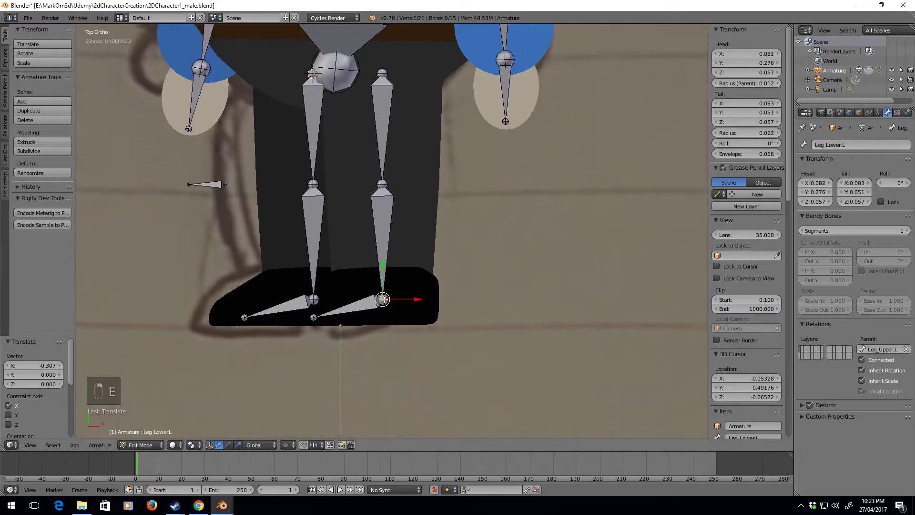
key(e)
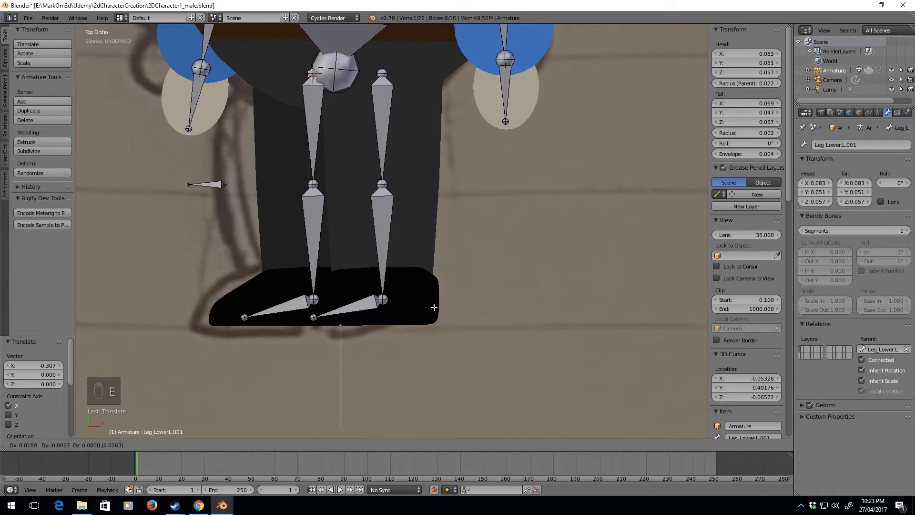
click(466, 315)
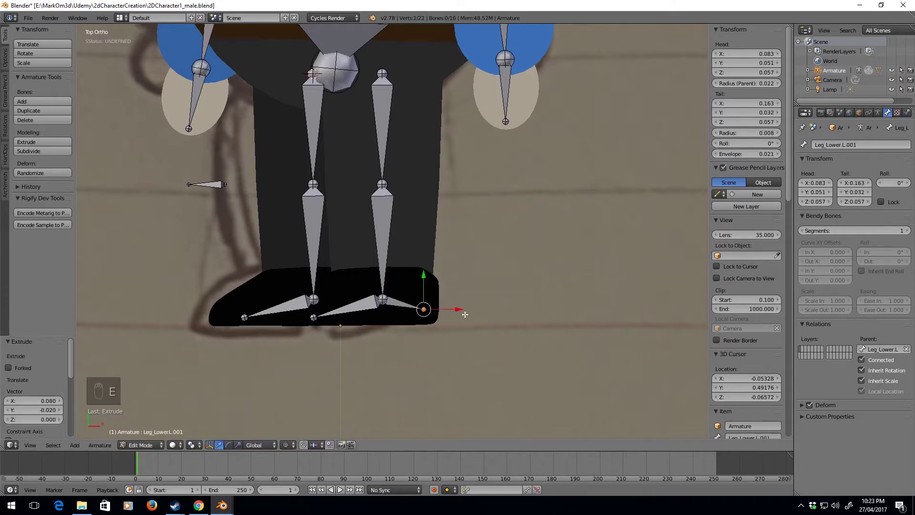
click(867, 348)
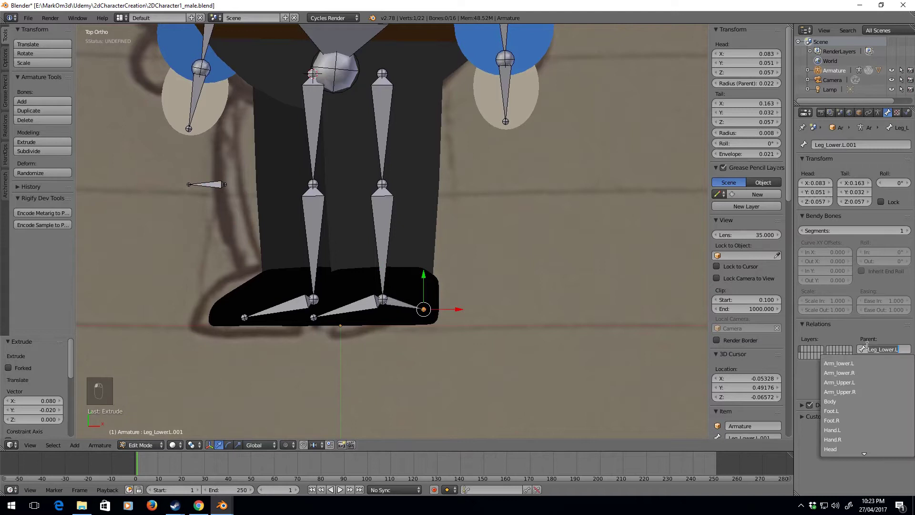
text(Foo)
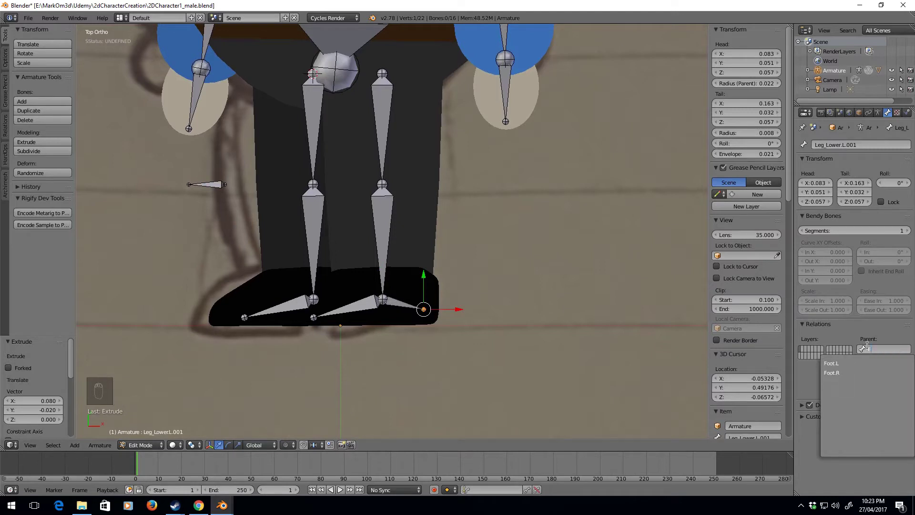
text(t.L.IK)
key(Return)
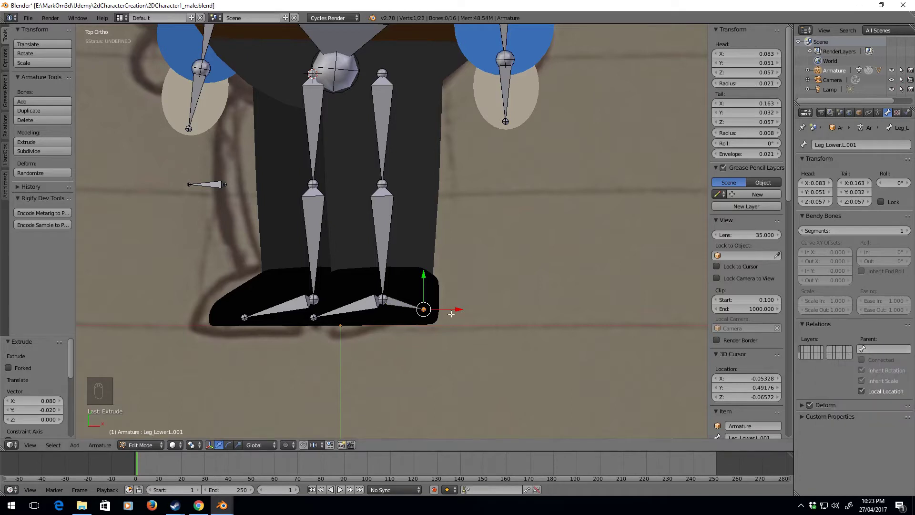
Rename the new foot bone to Foot.L.IK
right_click(405, 305)
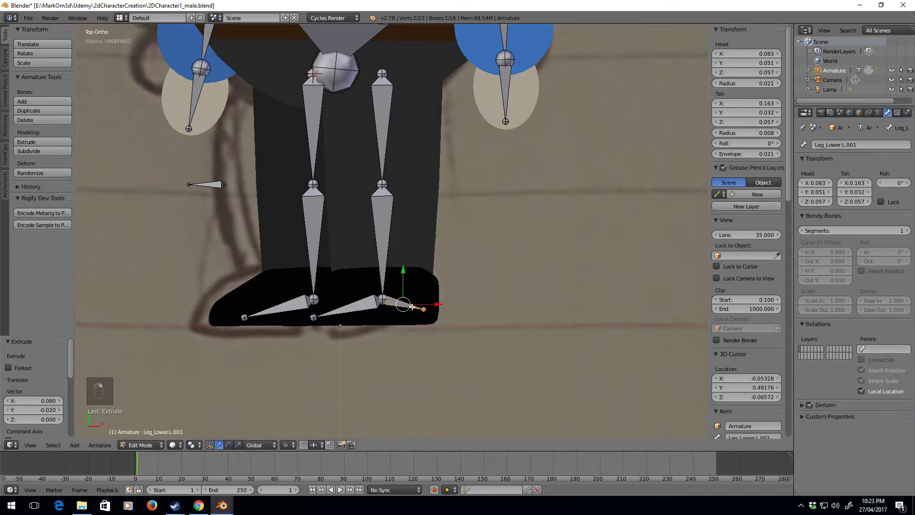
click(859, 145)
text(Foot)
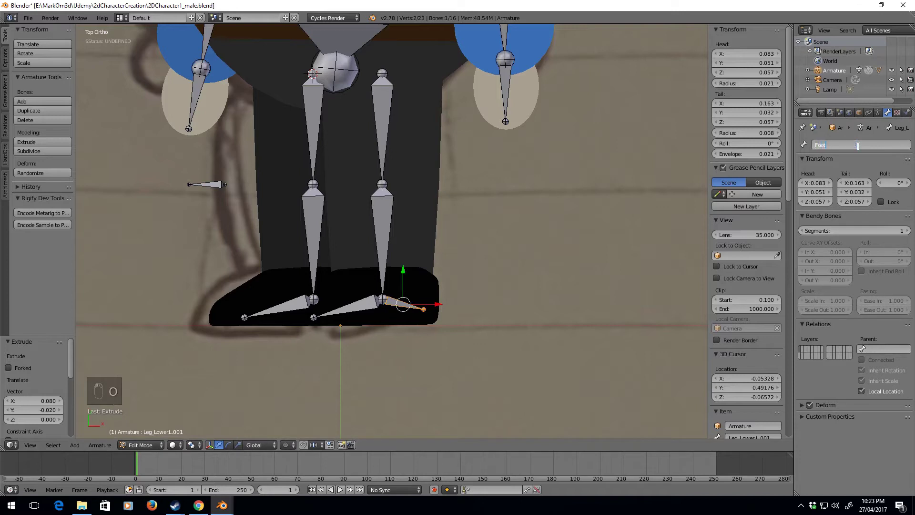
text(.L.IK)
Confirm the Foot.L.IK name and extrude another bone from the left ankle joint
key(Return)
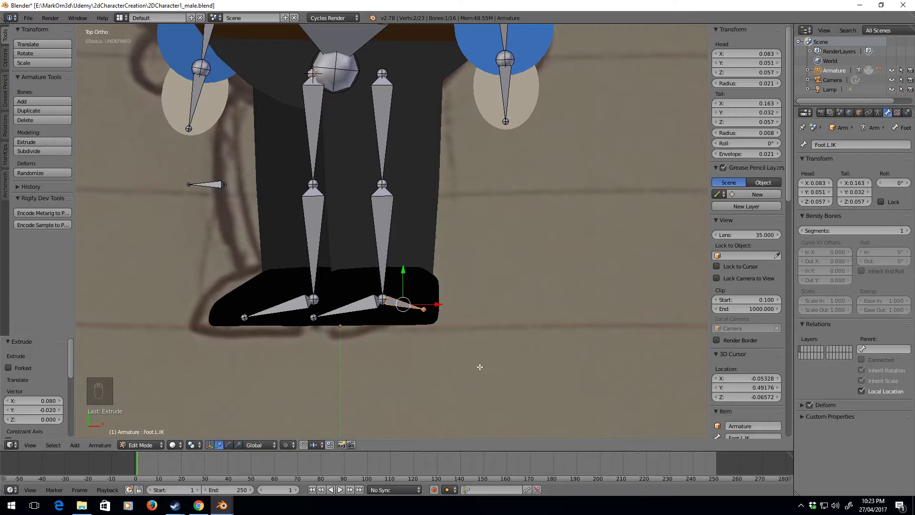
right_click(382, 300)
key(e)
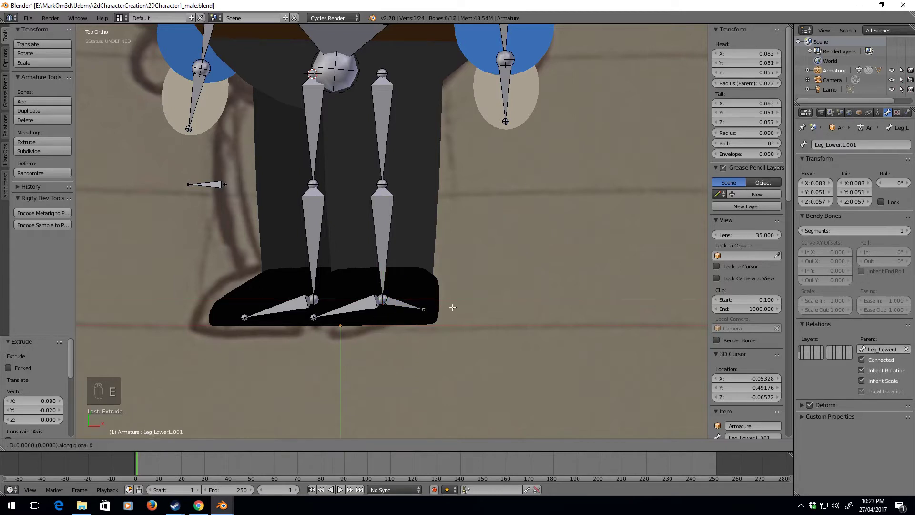
click(352, 299)
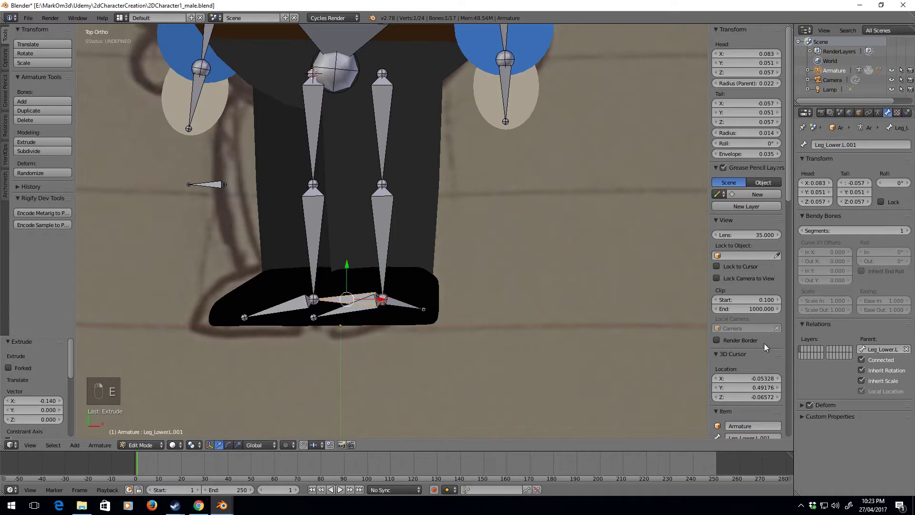
click(907, 349)
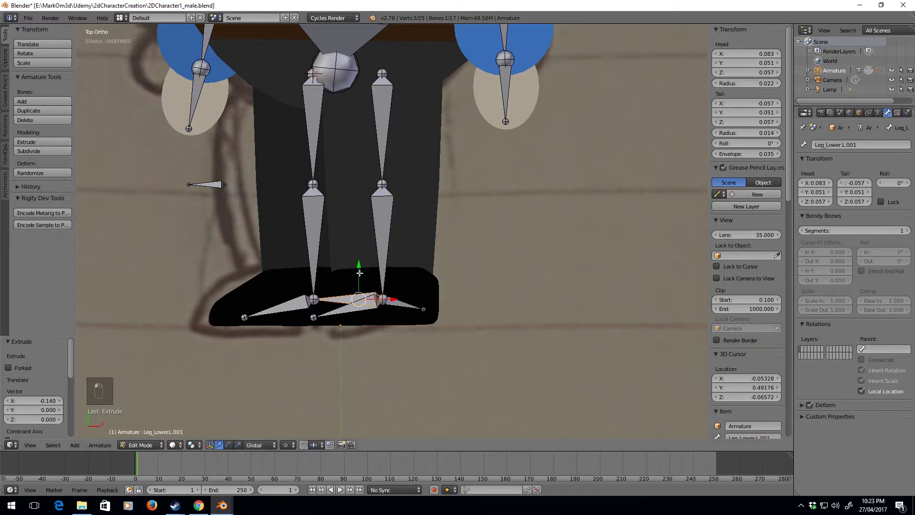
key(ctrl+z)
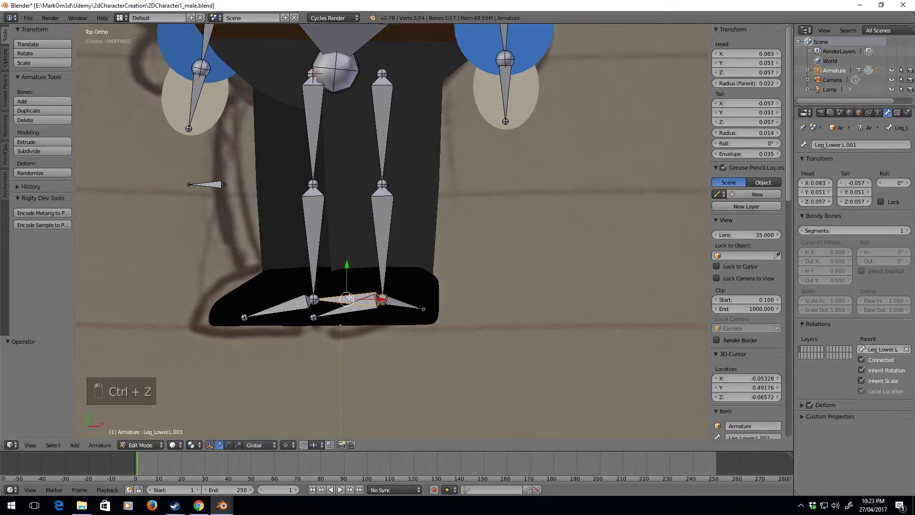
Move the new bone down below the left foot and shift it along X
drag(346, 265, 348, 278)
key(ctrl+z)
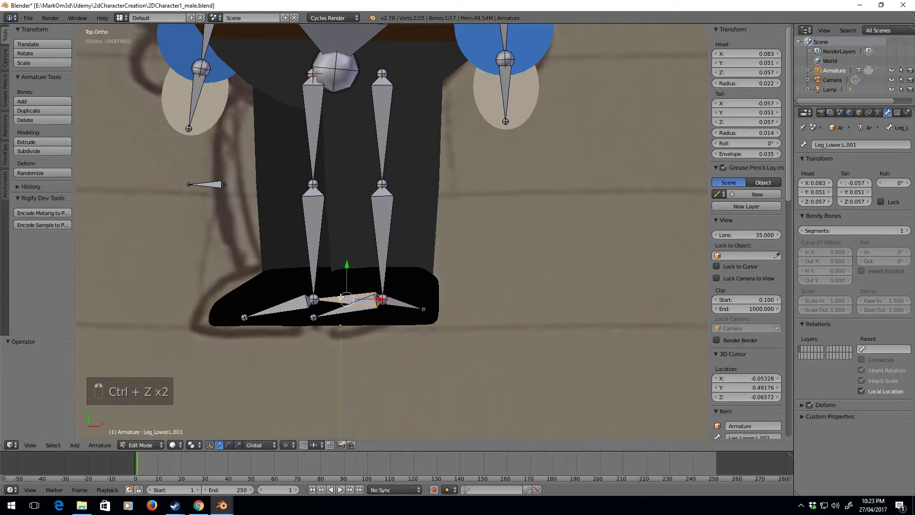
drag(348, 265, 349, 292)
drag(383, 326, 334, 327)
click(343, 326)
key(z)
key(z)
click(363, 328)
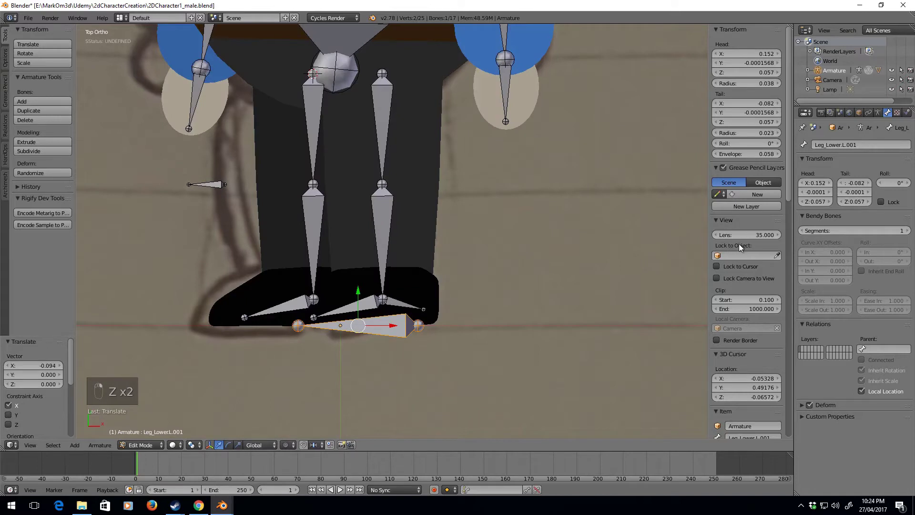
Rename the control bone to FootControl.L
click(858, 145)
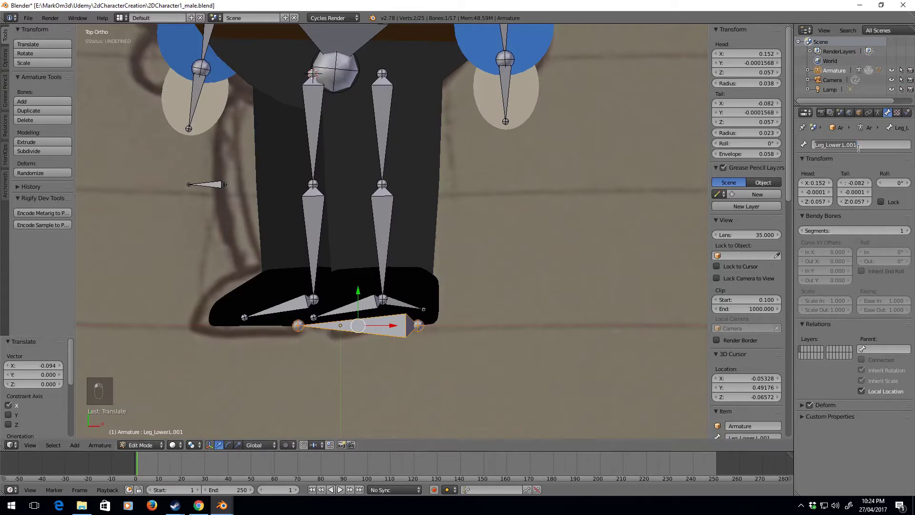
text(FootControl.L)
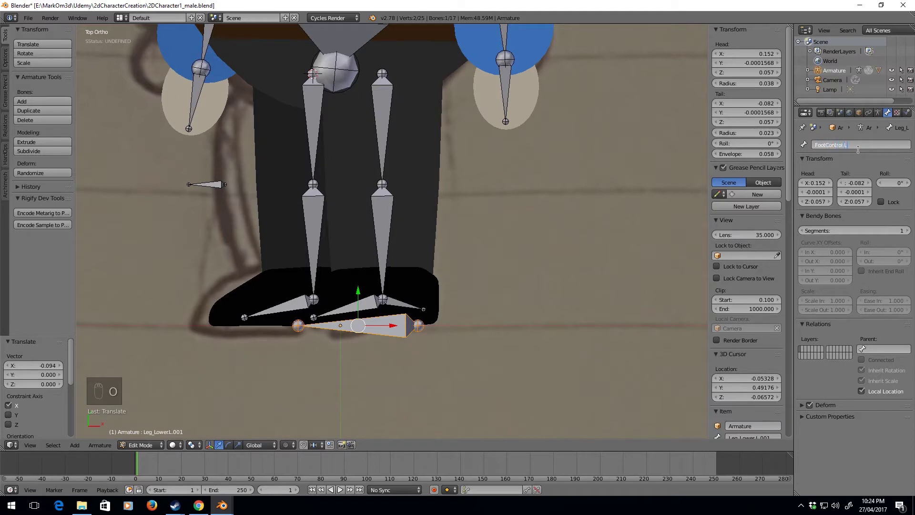
key(Return)
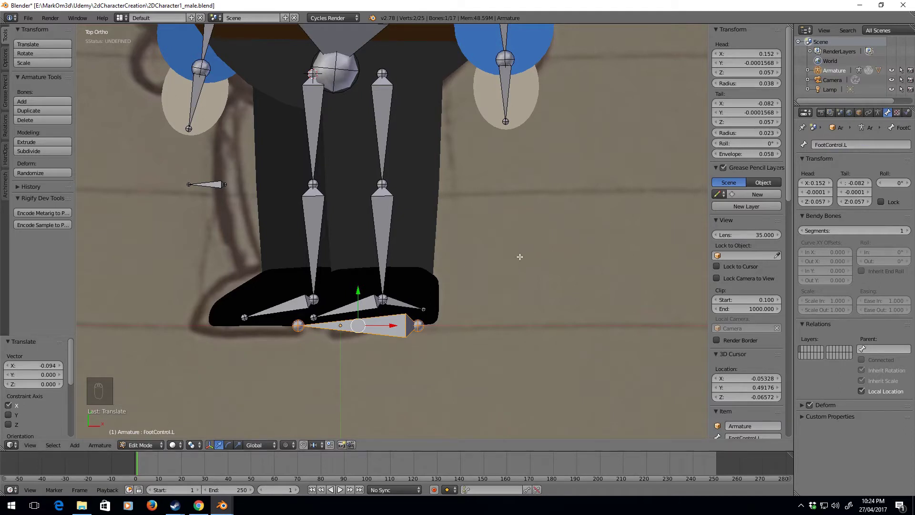
scroll(475, 290, up, 1)
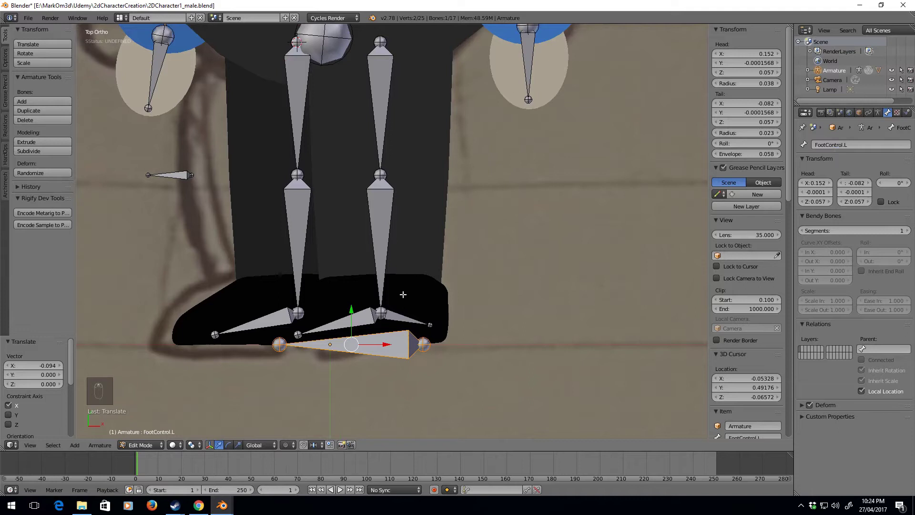
Parent Knee.L to Foot.L.IK
click(182, 178)
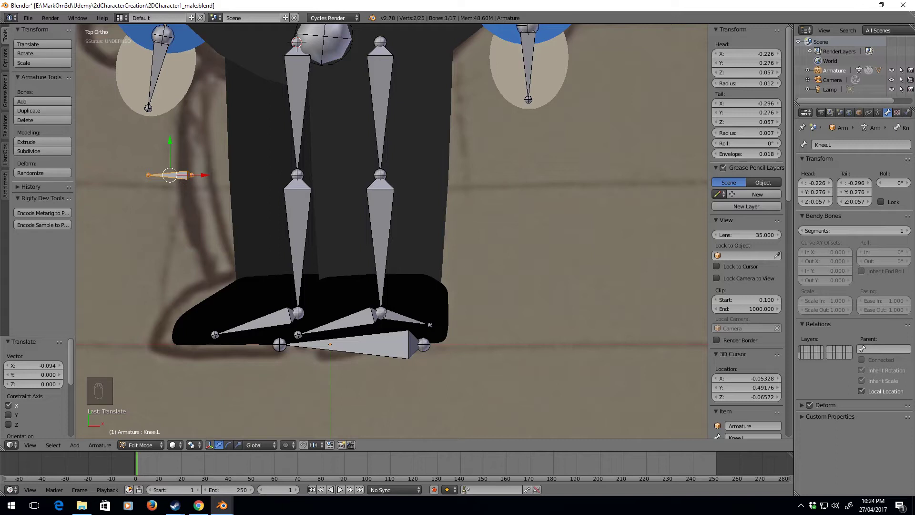
click(871, 350)
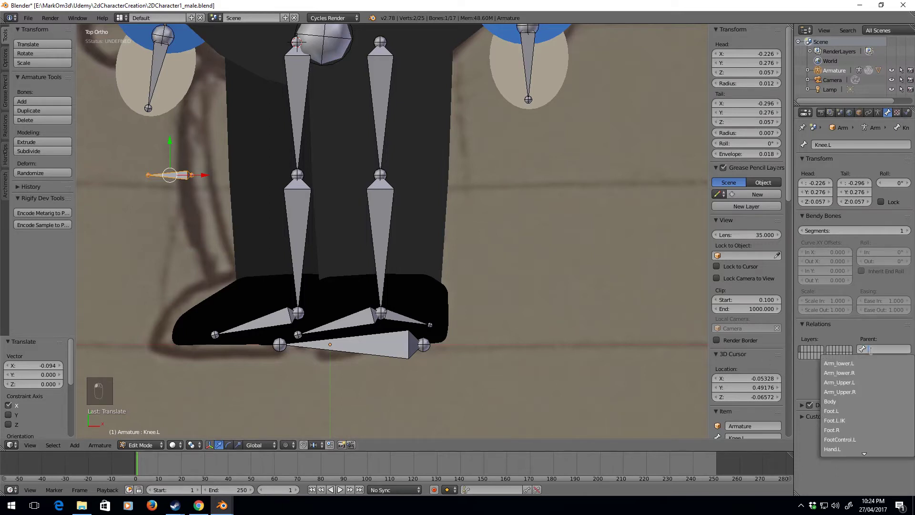
text(foot)
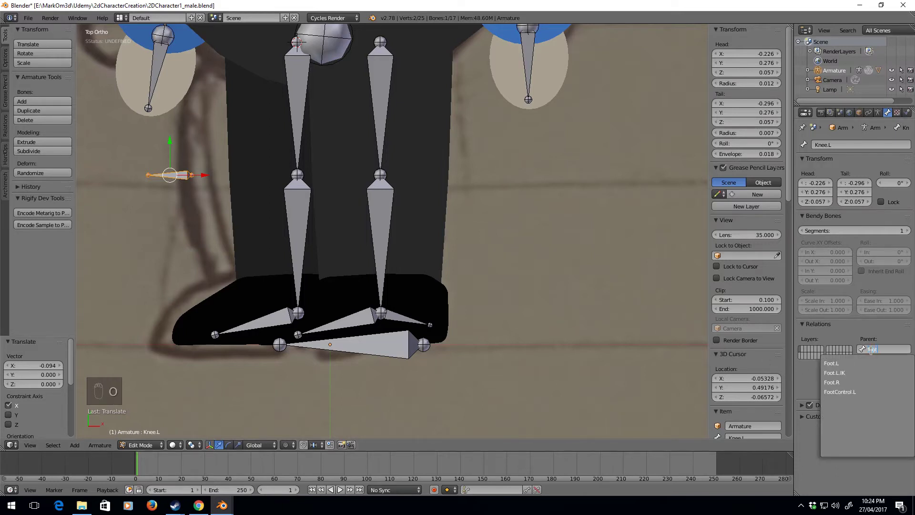
click(850, 372)
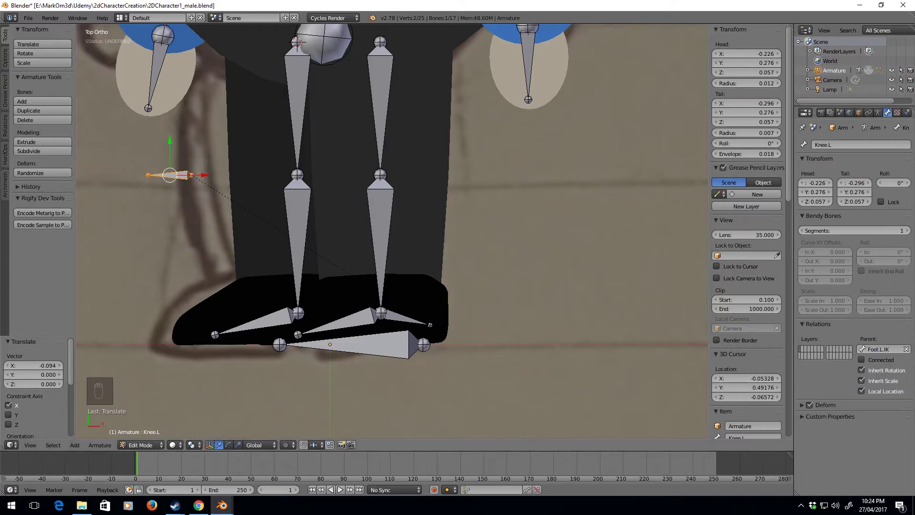
Parent Foot.L.IK to FootControl.L
right_click(422, 325)
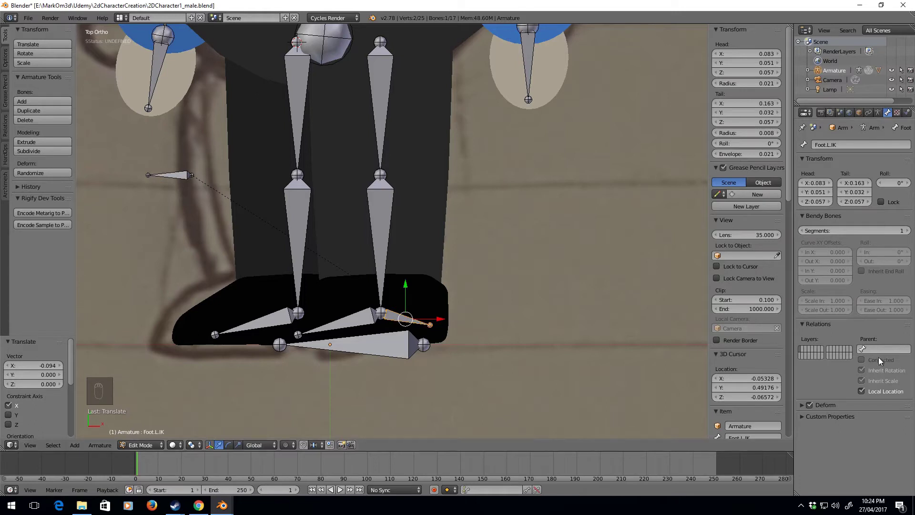
click(888, 349)
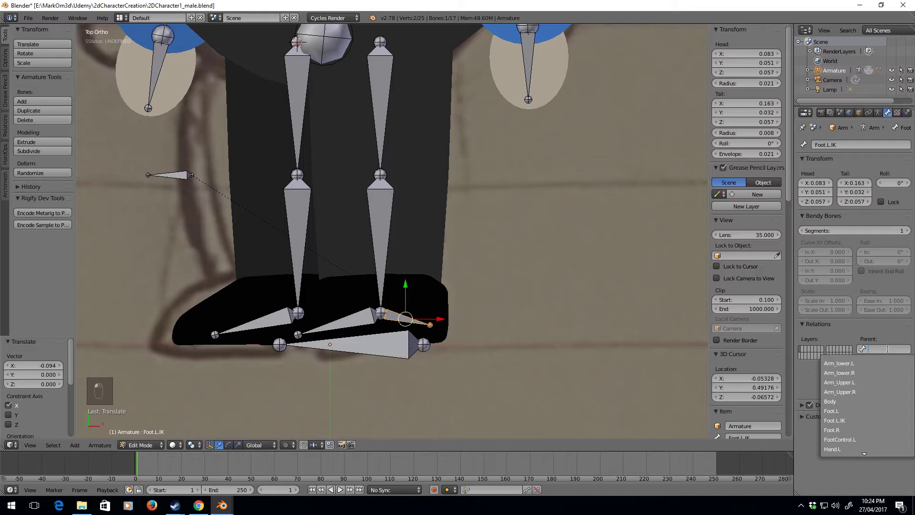
text(footco)
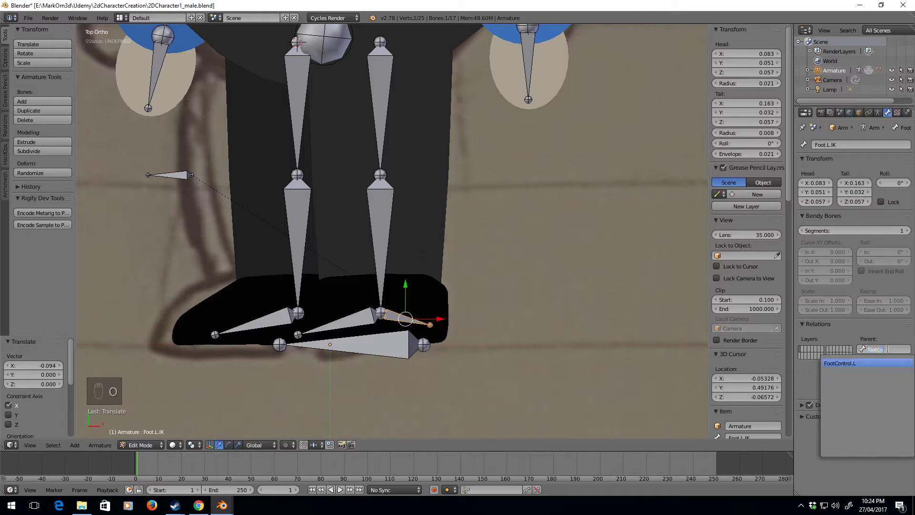
key(Return)
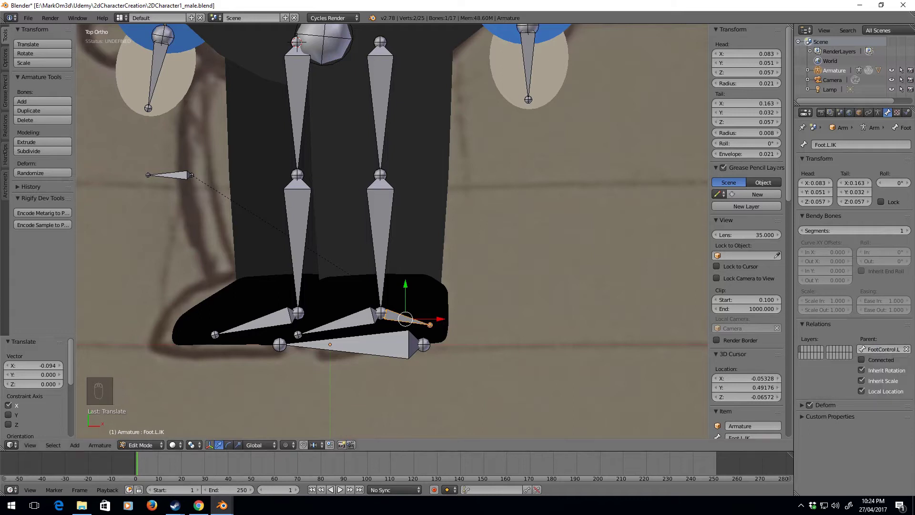
Parent Foot.L to Leg_Upper.L by mistake, then undo it
right_click(355, 323)
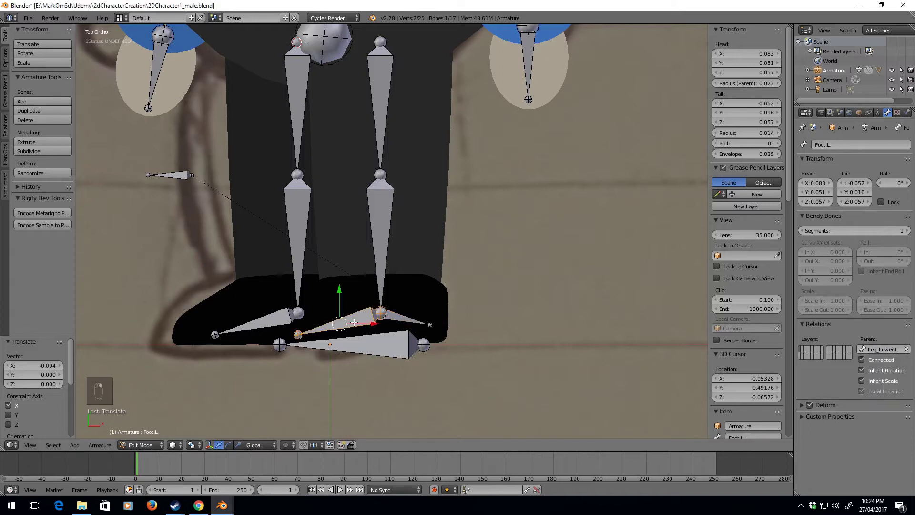
click(911, 352)
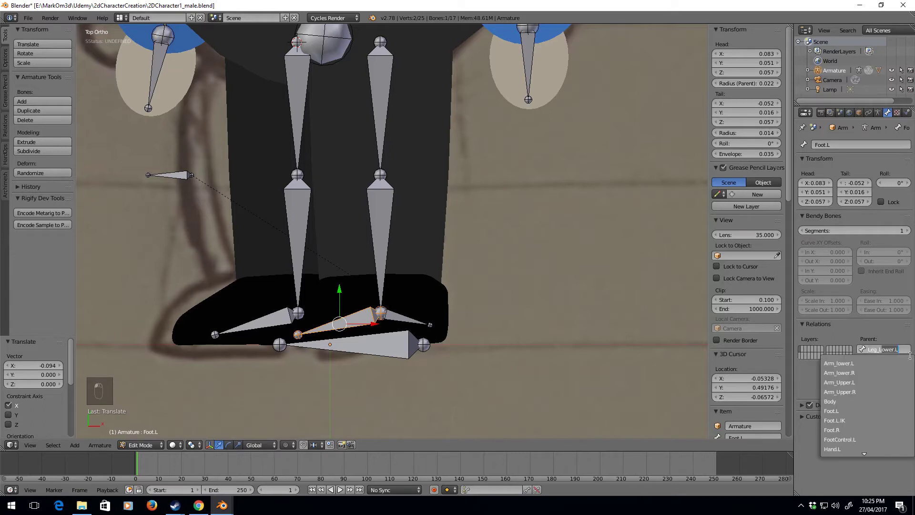
key(BackSpace)
text(Upper)
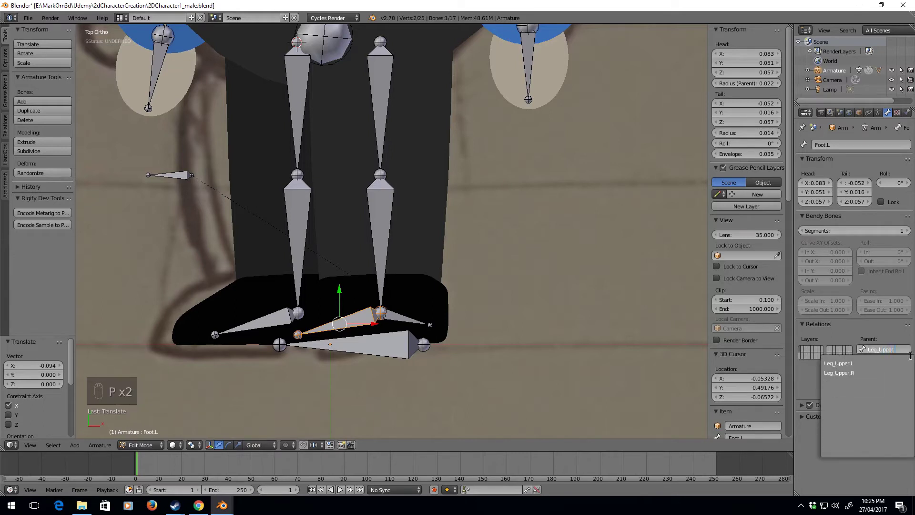
click(839, 364)
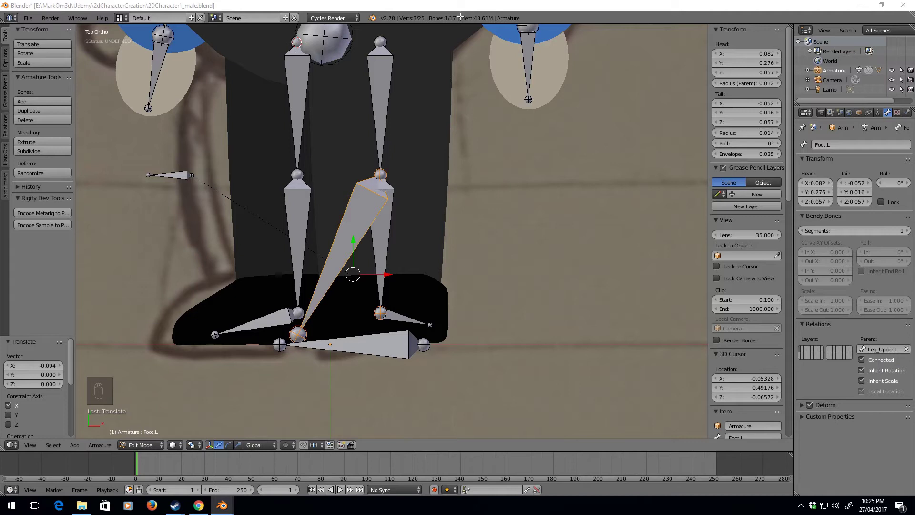
right_click(510, 4)
click(448, 5)
key(ctrl+z)
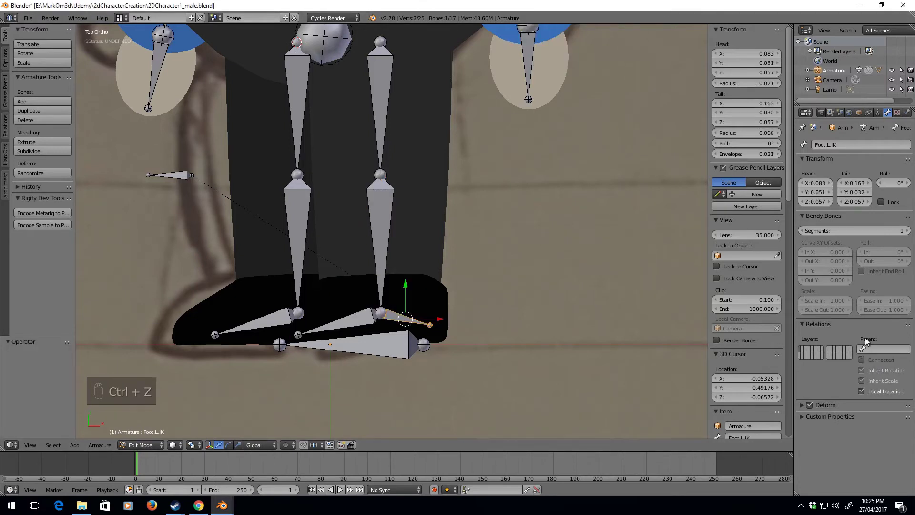
Set Foot.L.IK's parent to FootControl.L again and check each left-leg bone's parent
click(870, 349)
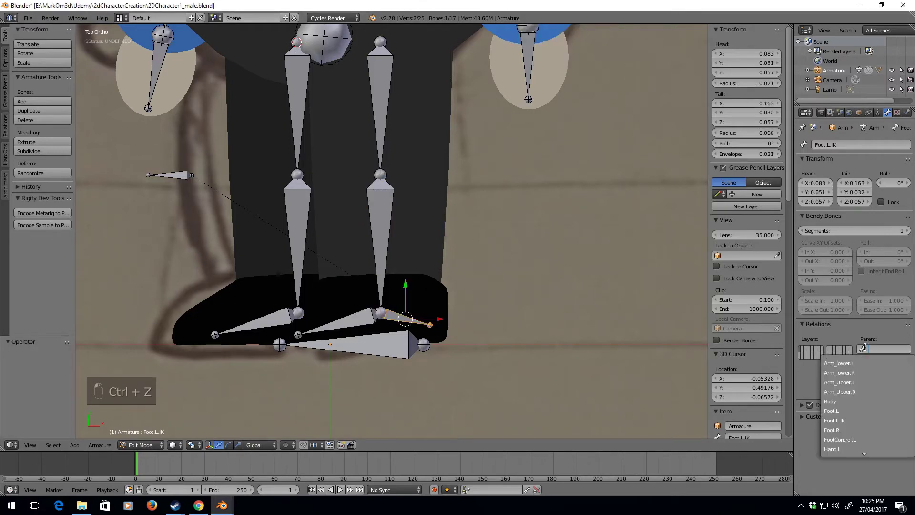
text(foot)
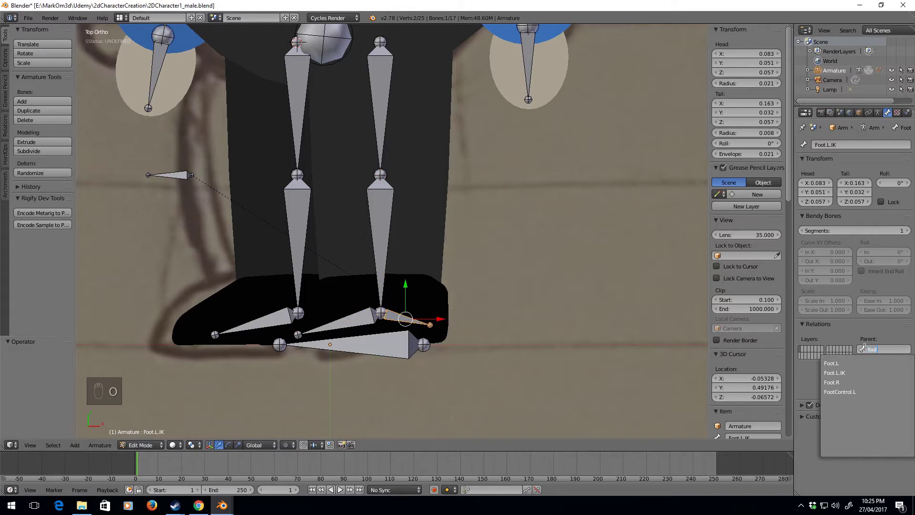
key(Down)
key(Down)
key(Down)
key(Return)
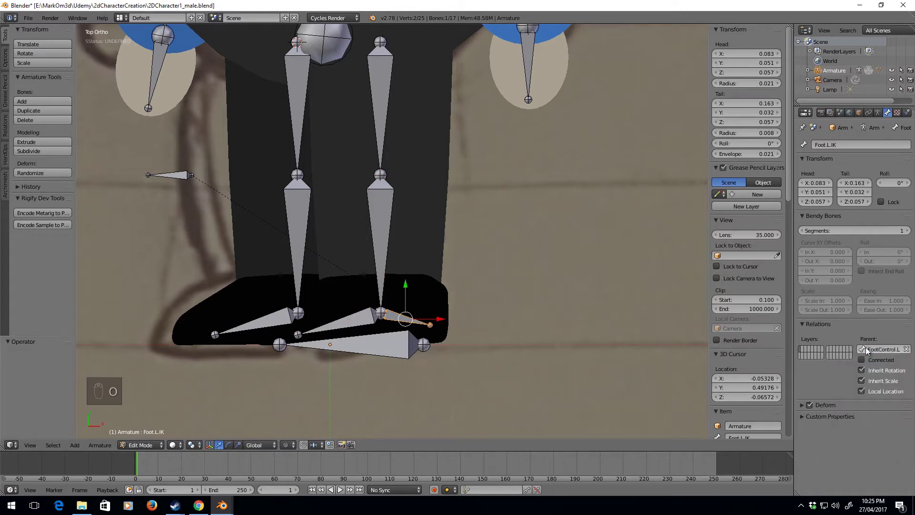
right_click(176, 177)
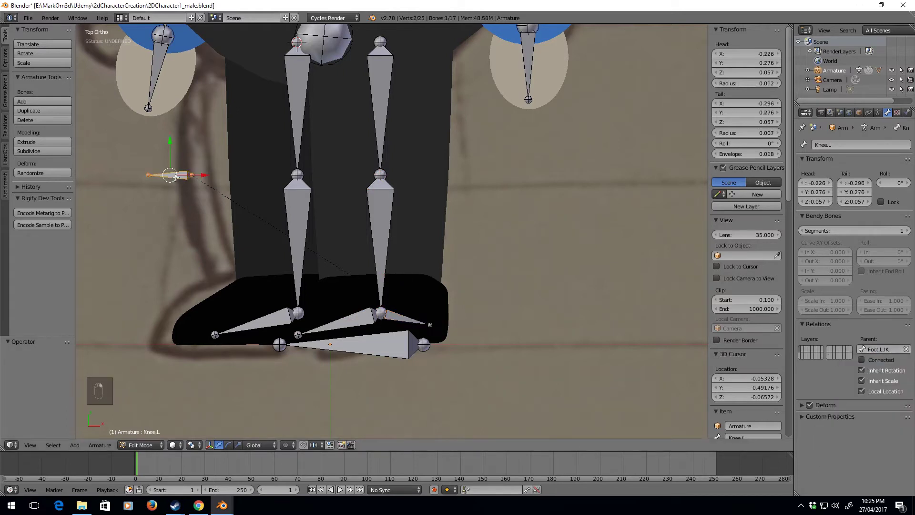
right_click(411, 319)
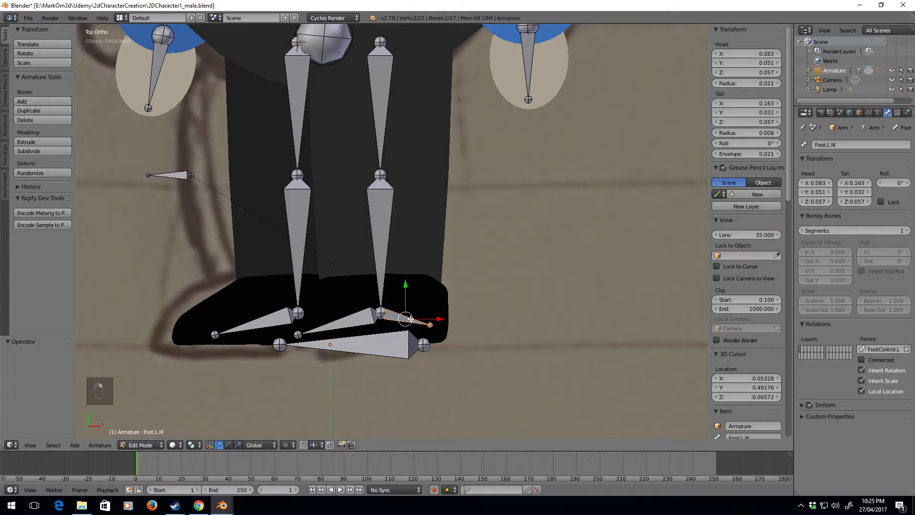
right_click(385, 345)
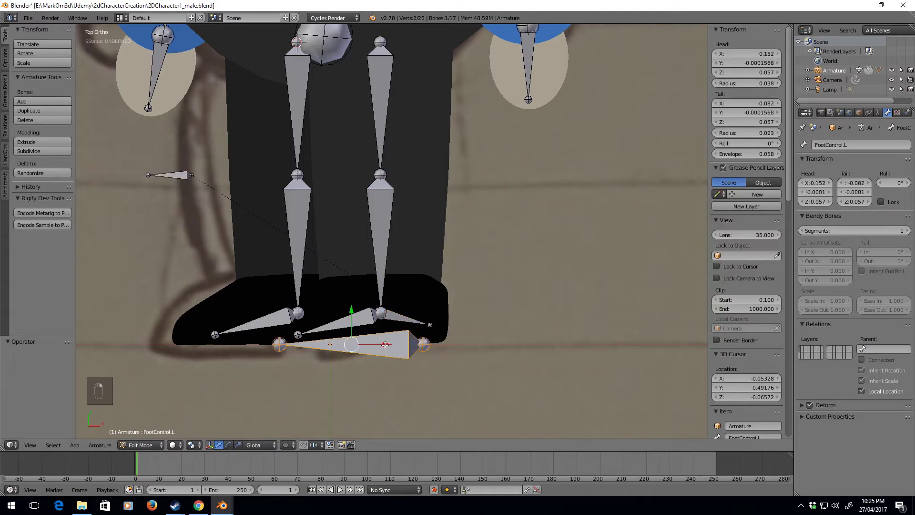
right_click(350, 323)
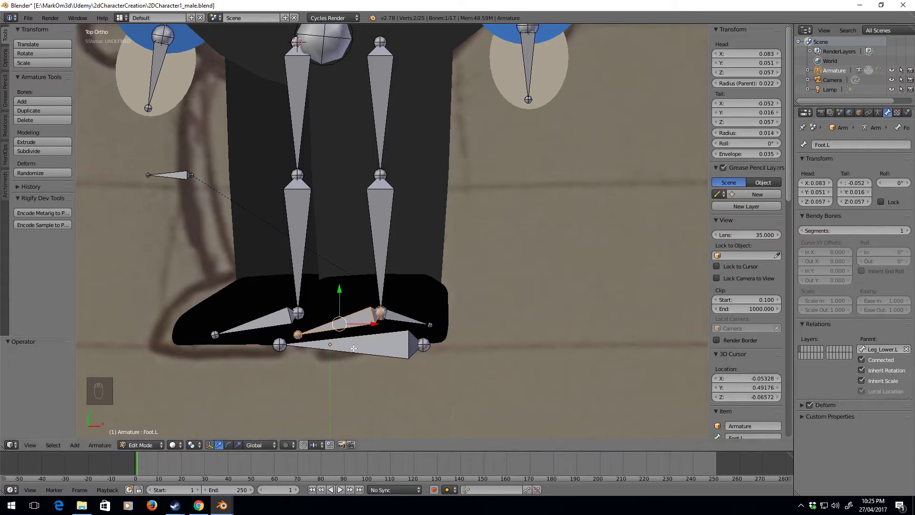
Disconnect Foot.L, parent it to FootControl.L, and switch to Pose Mode
click(861, 360)
click(880, 349)
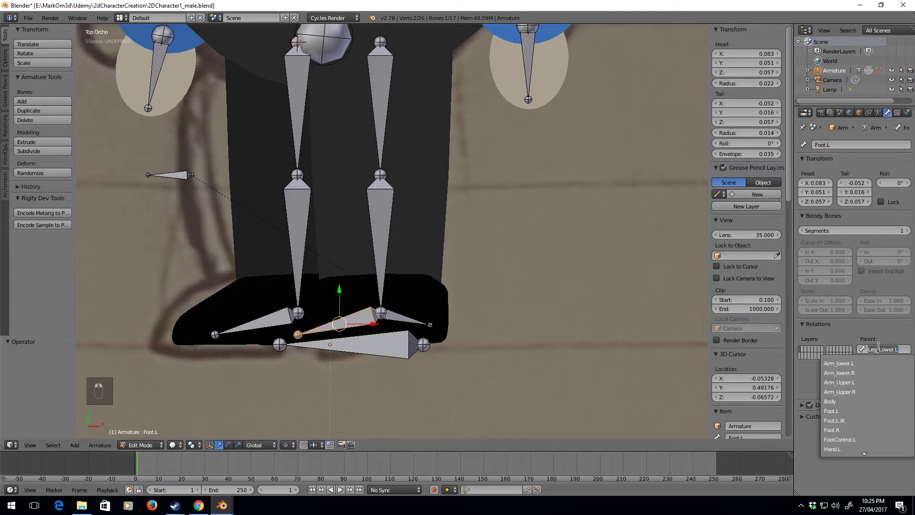
text(foo)
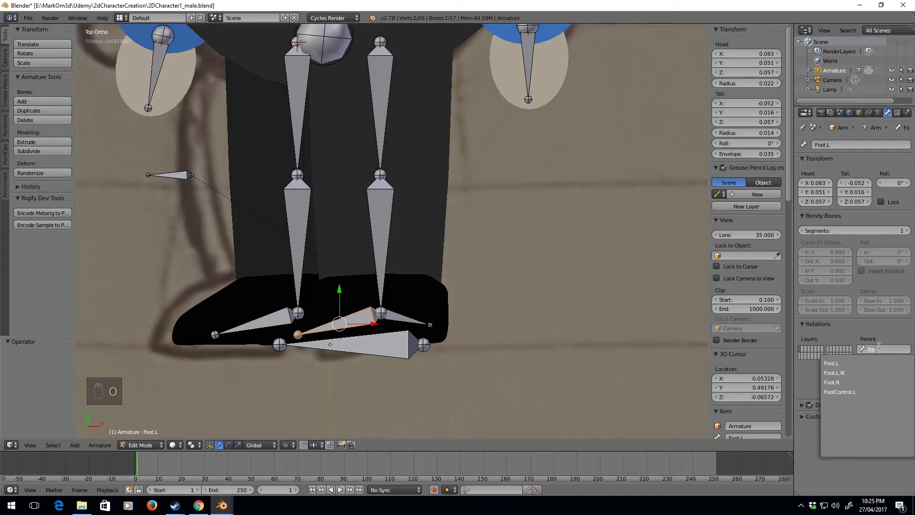
key(Down)
key(Down)
key(Return)
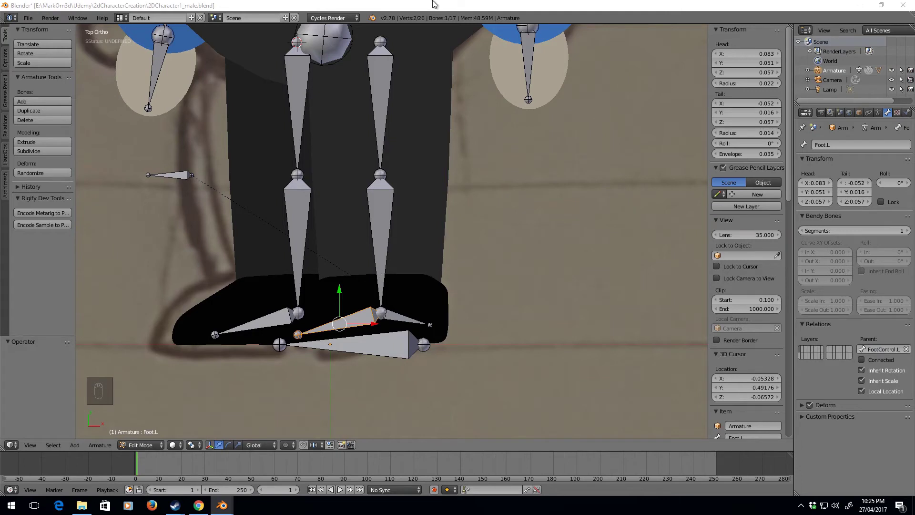
key(ctrl+Tab)
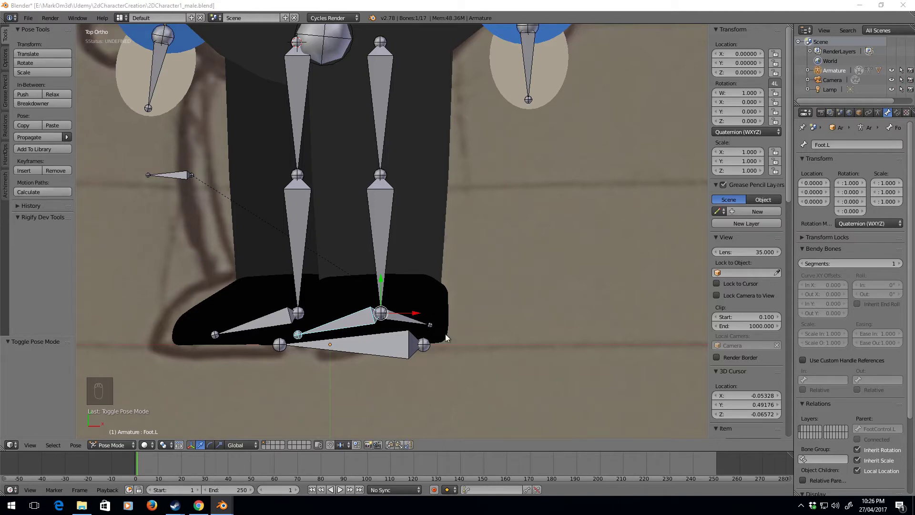
Give Foot.L a Copy Location constraint targeting Armature bone Leg_Lower.L, with Head/Tail at 1.0
click(897, 113)
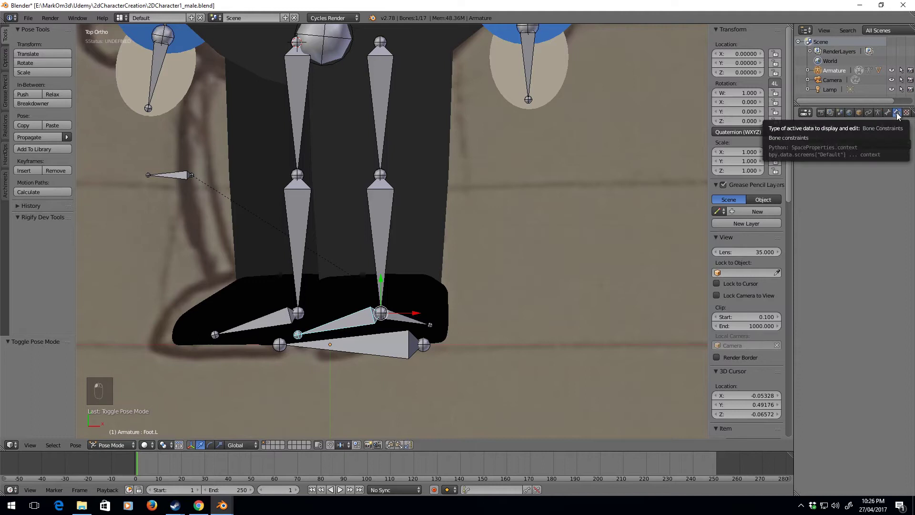
click(868, 144)
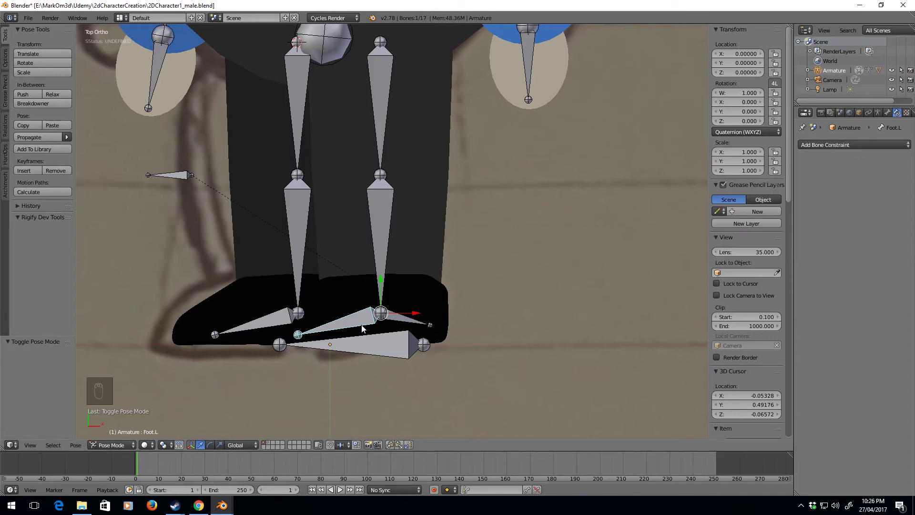
click(838, 148)
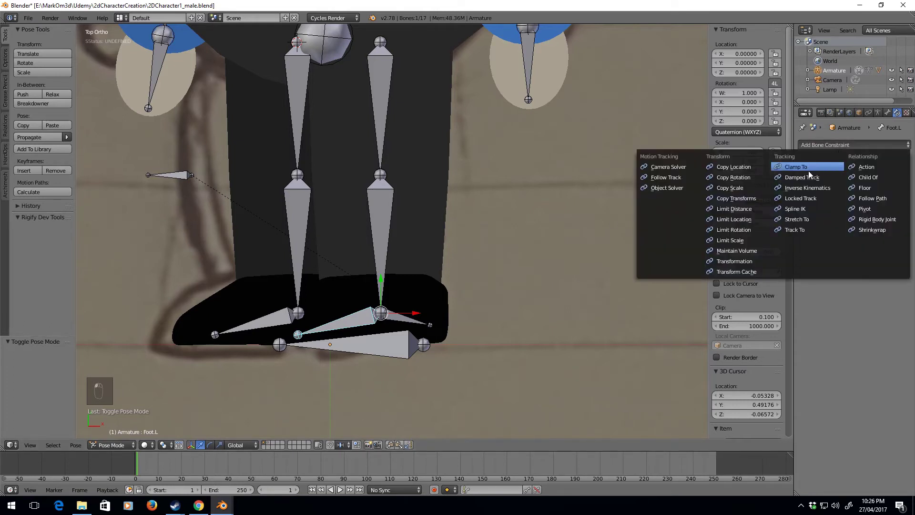
click(748, 168)
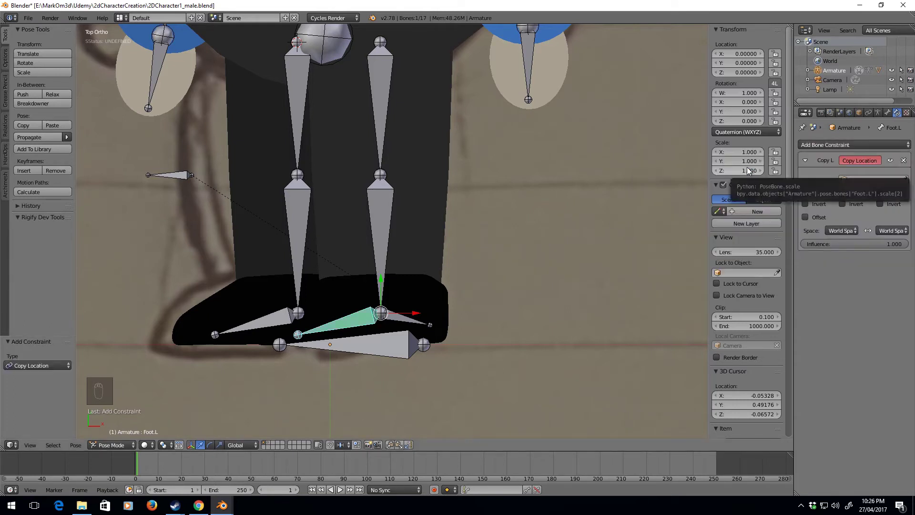
click(877, 180)
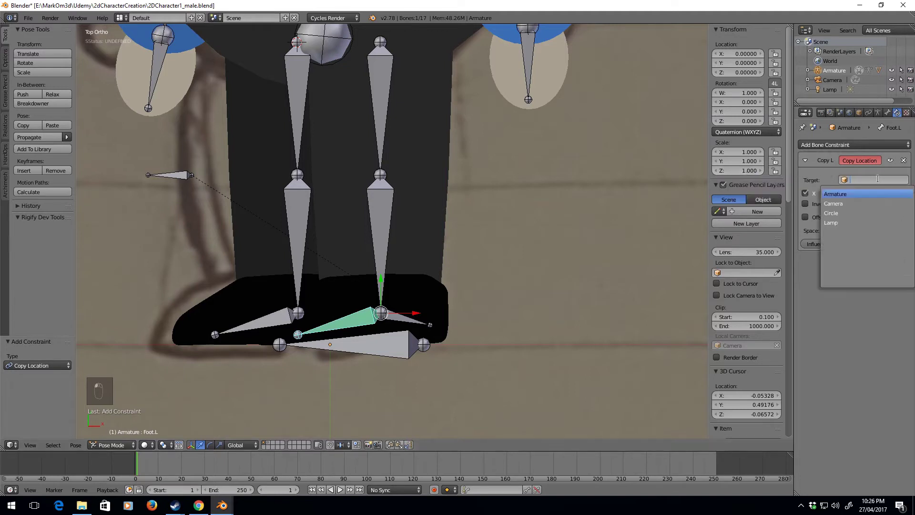
click(854, 195)
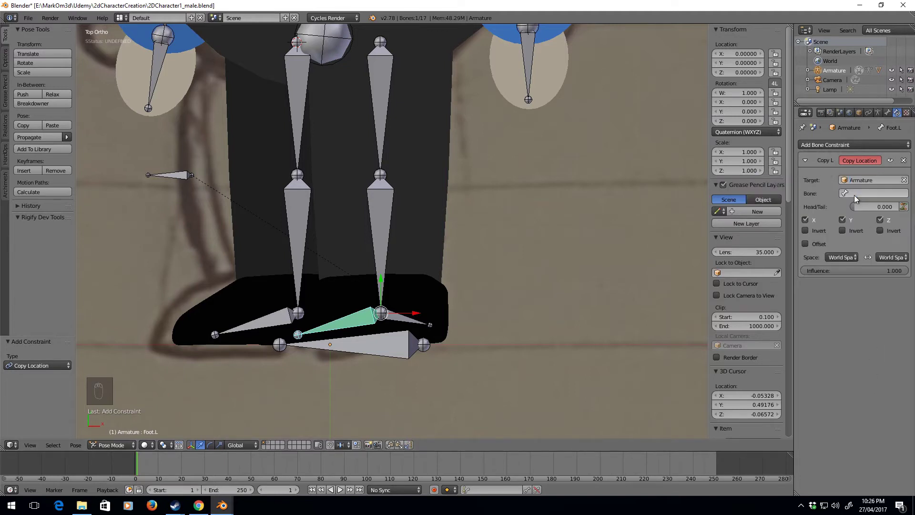
click(854, 194)
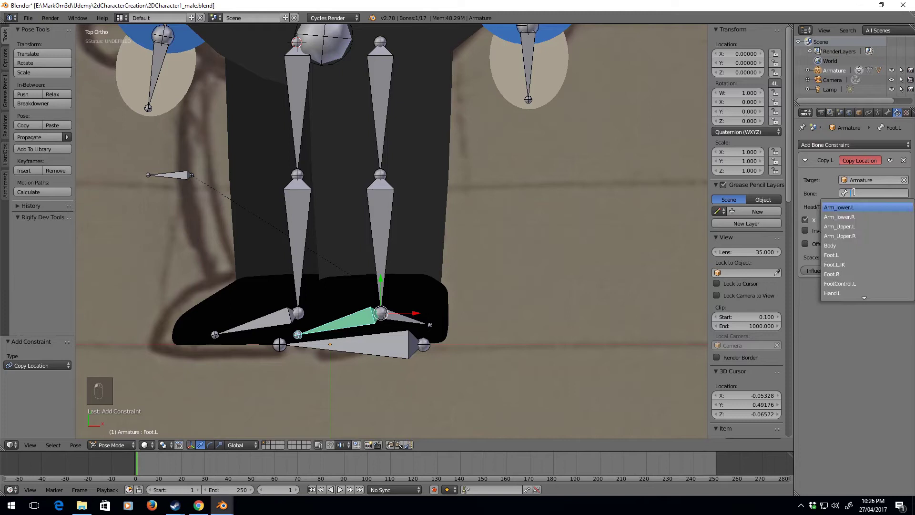
text(leg)
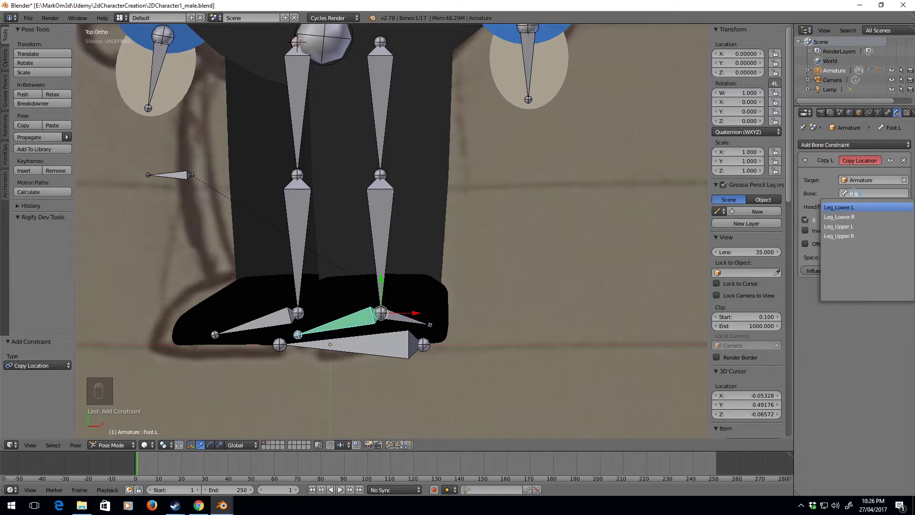
text(_l)
key(Return)
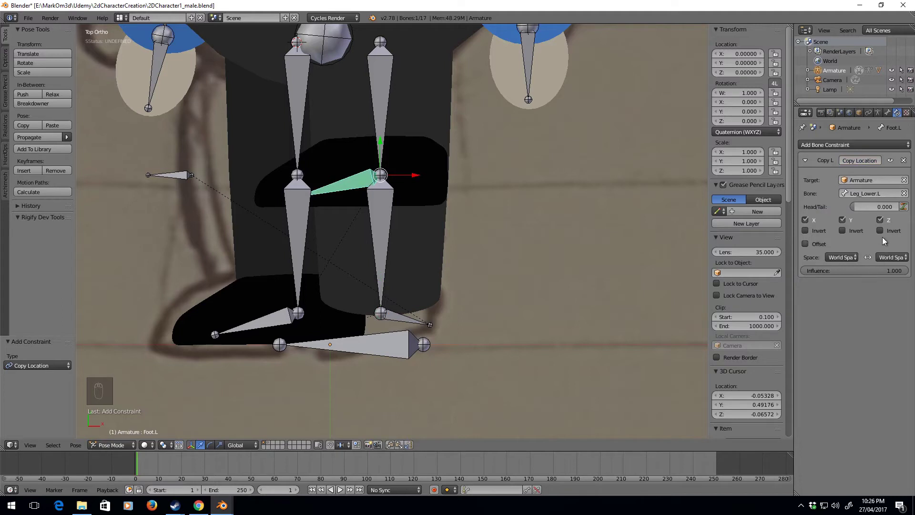
click(857, 206)
text(1)
key(Return)
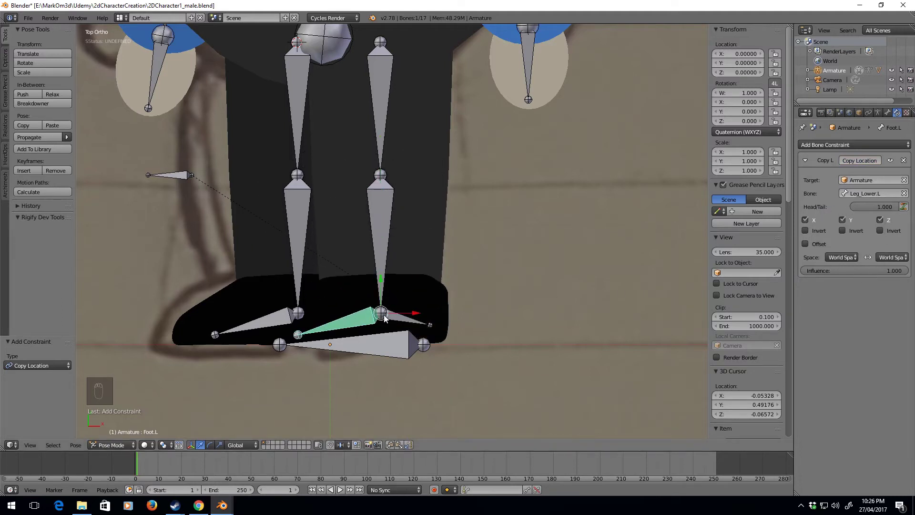
Add an IK constraint to Leg_Lower.L using Add IK to Bone > To New Empty Object
right_click(390, 228)
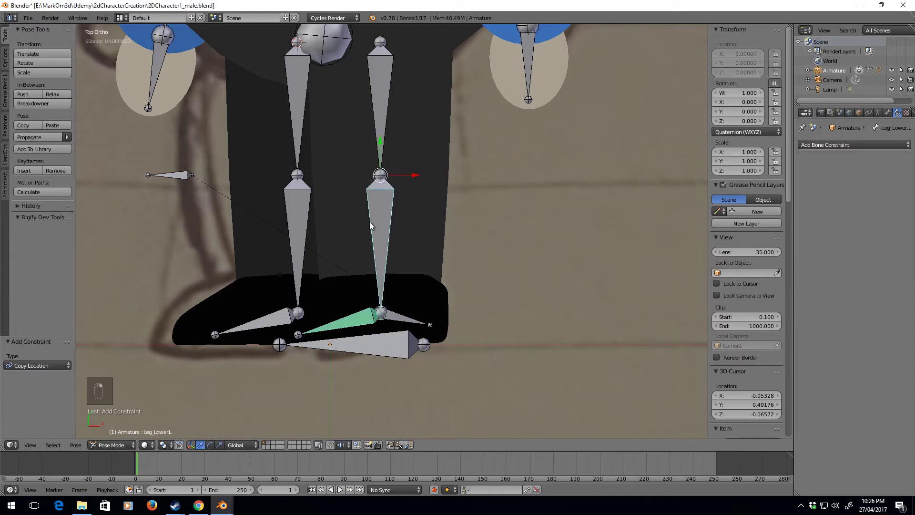
click(831, 145)
key(space)
text(ik)
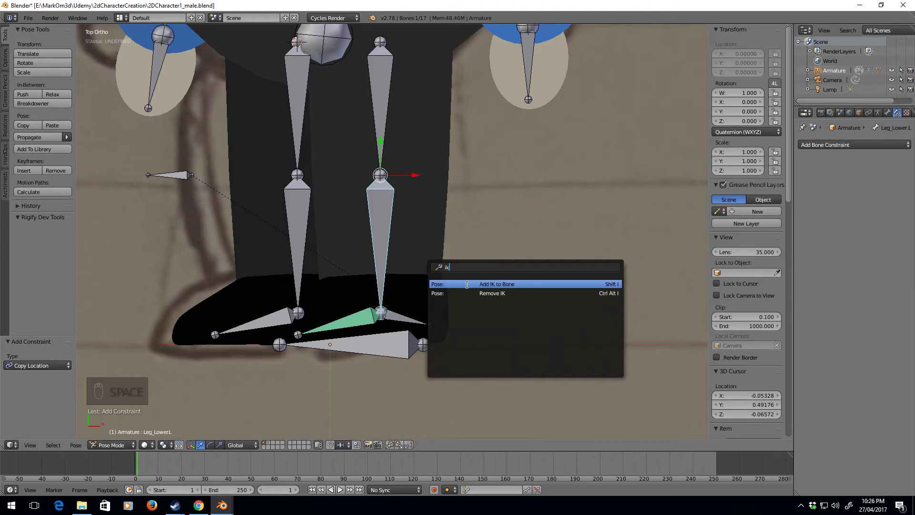
click(466, 285)
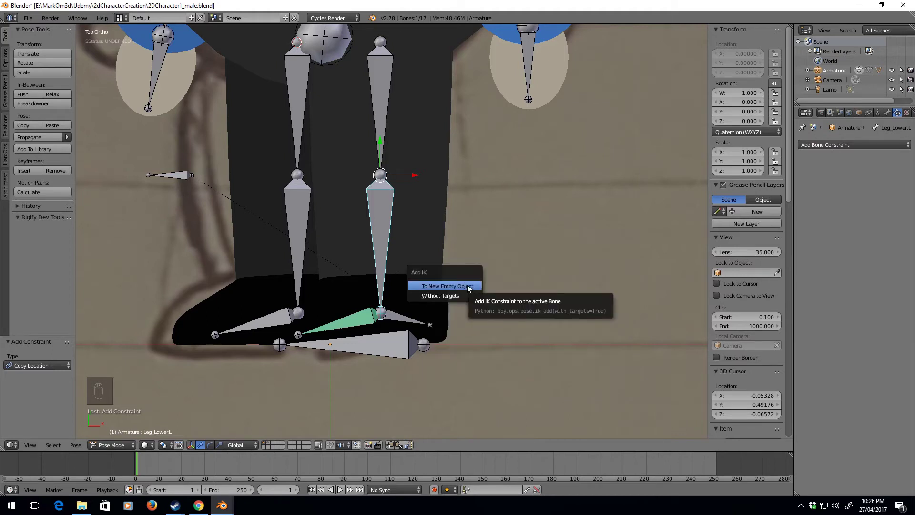
click(467, 286)
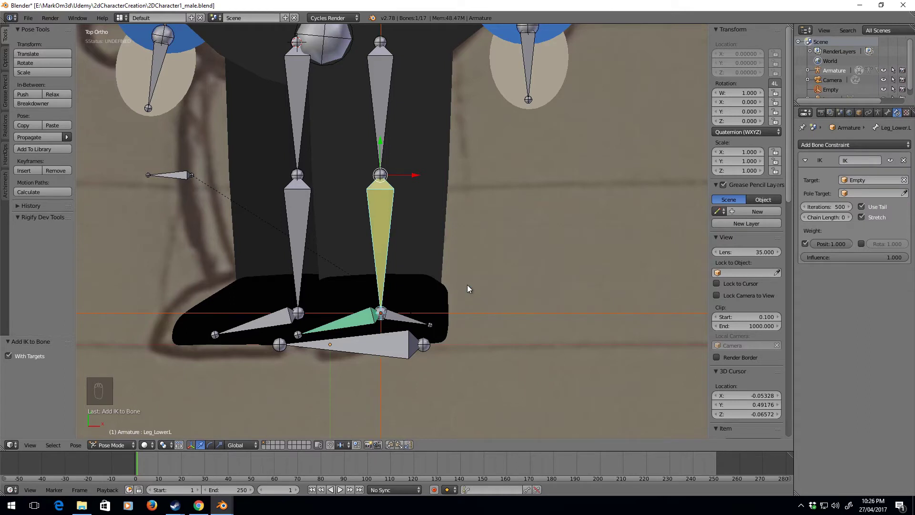
Set the IK target to Armature bone Foot.L.IK
click(877, 181)
click(850, 193)
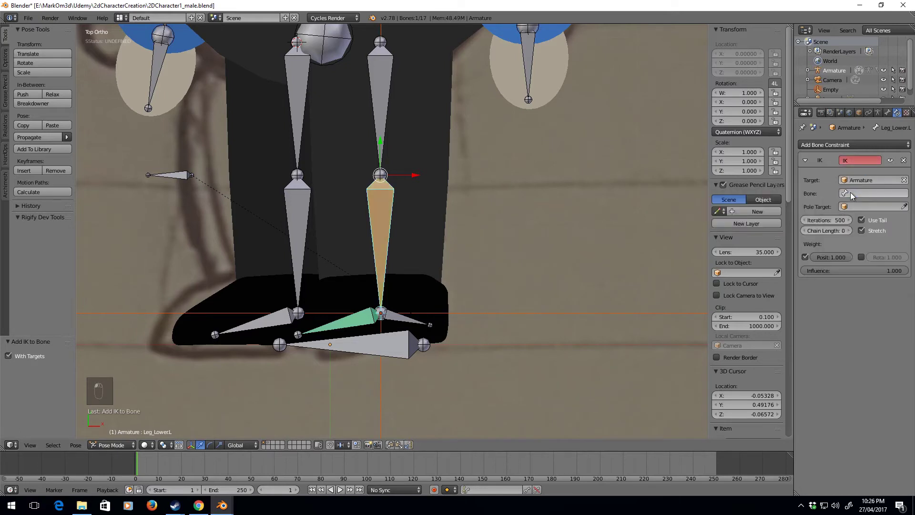
click(868, 193)
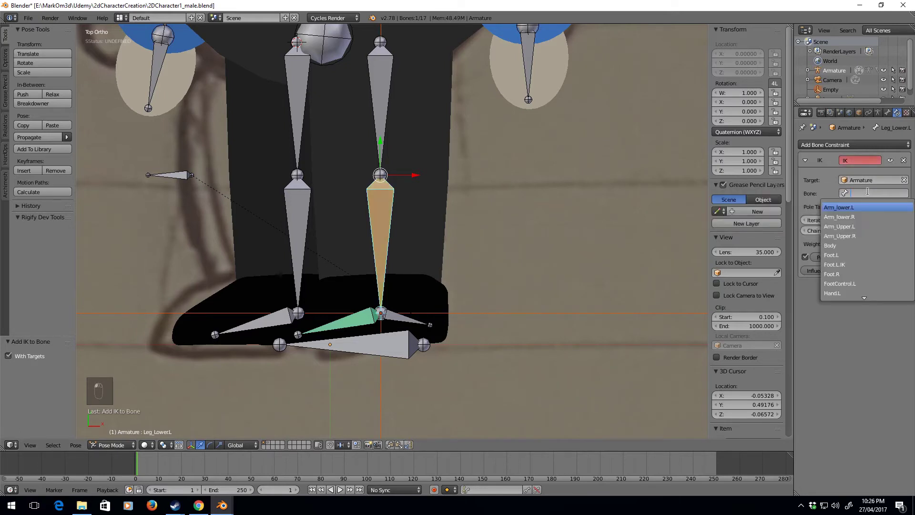
text(foot)
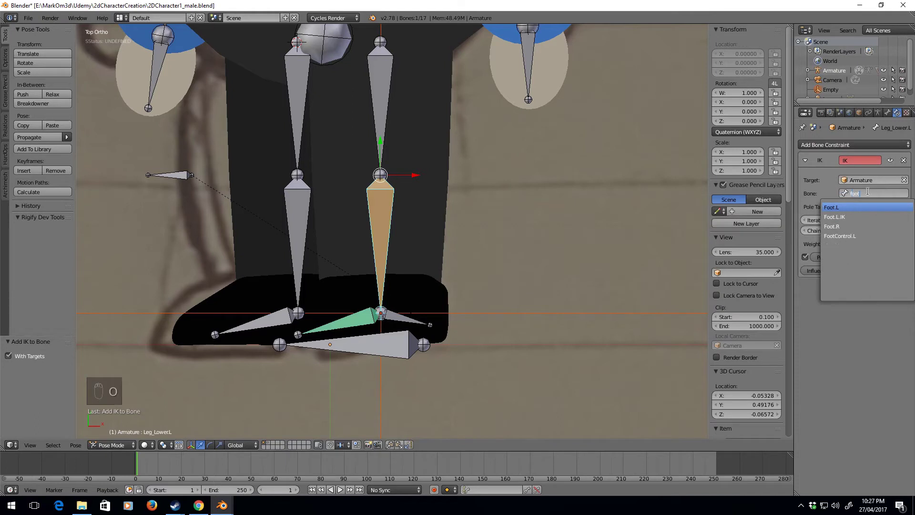
key(Down)
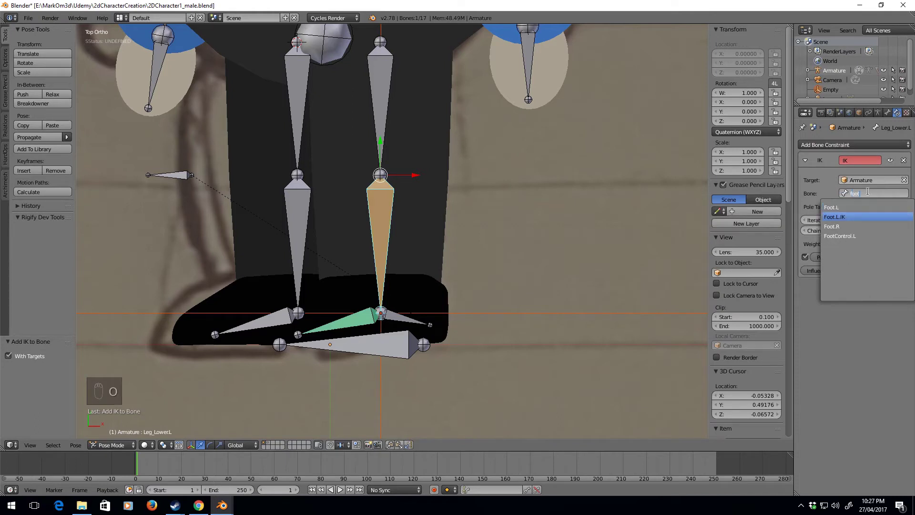
key(Return)
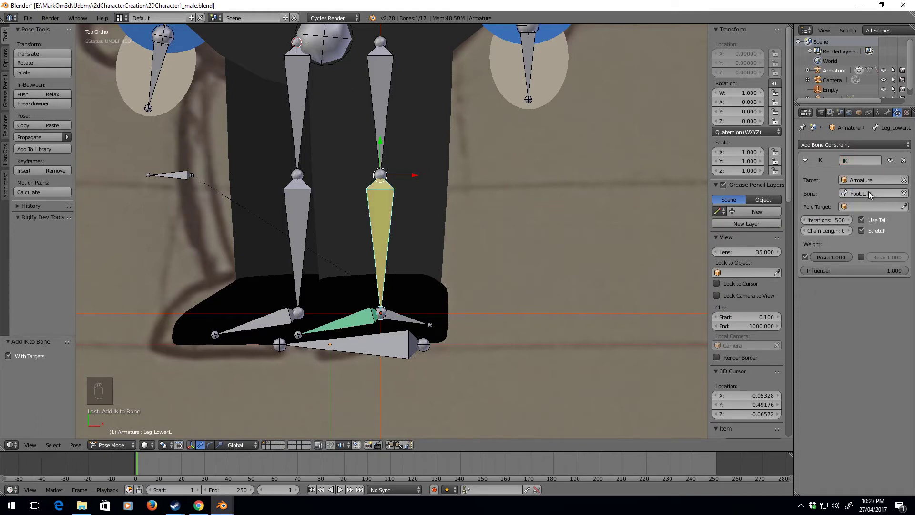
Set the IK pole target to Armature bone Knee.L
click(875, 207)
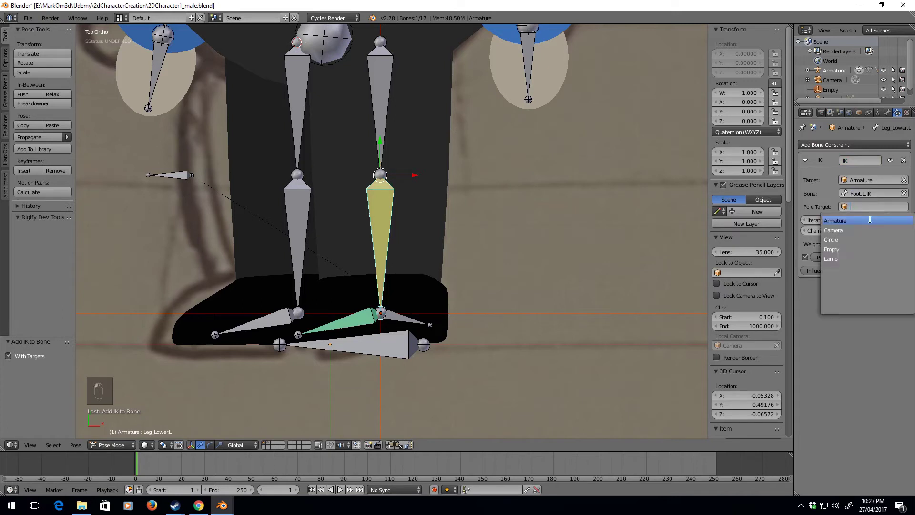
click(869, 221)
click(869, 220)
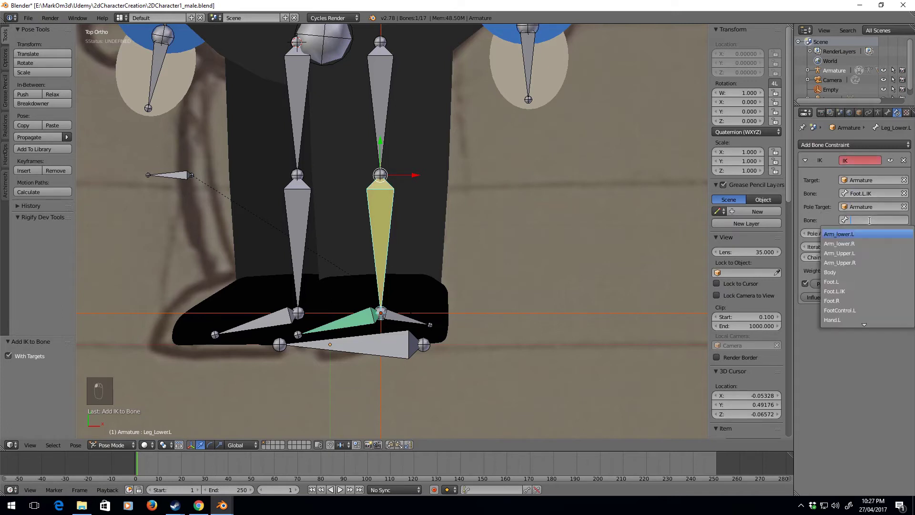
text(knee)
key(Return)
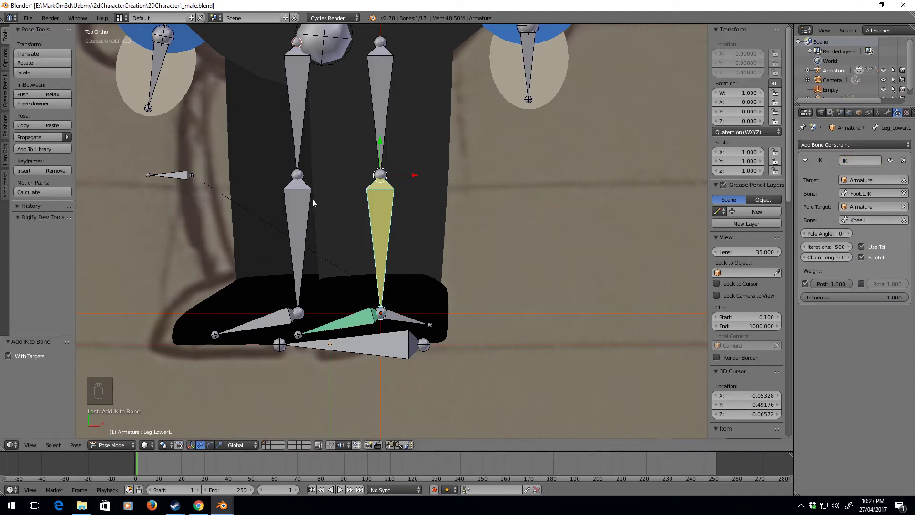
Move FootControl.L and rotate it about -43° to test the left leg IK
right_click(385, 346)
key(g)
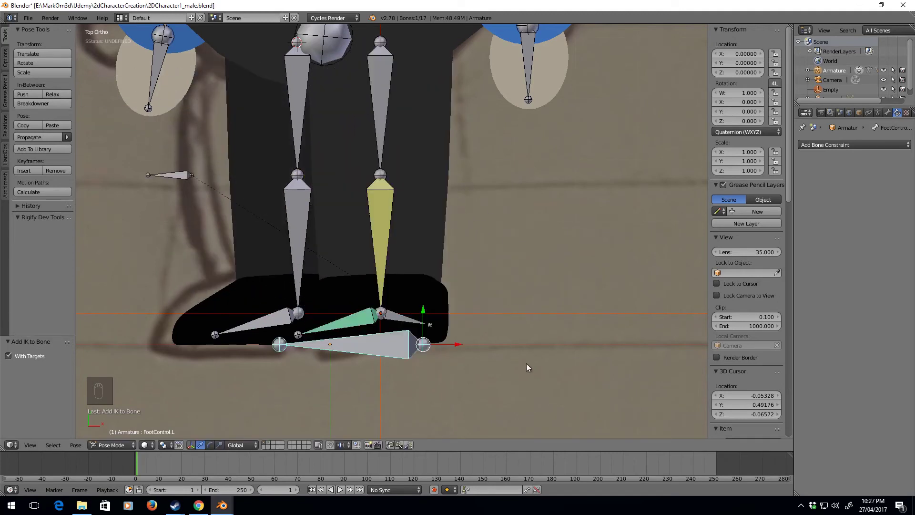
click(533, 315)
key(r)
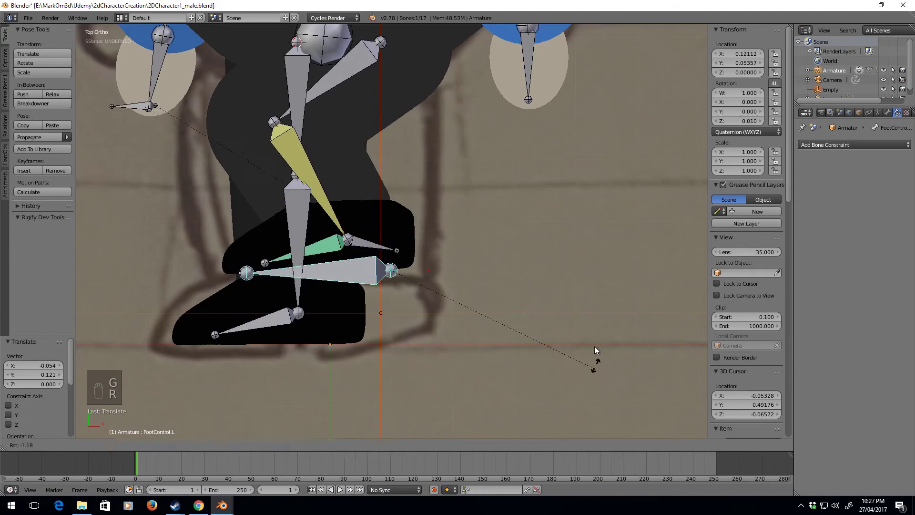
click(545, 225)
key(g)
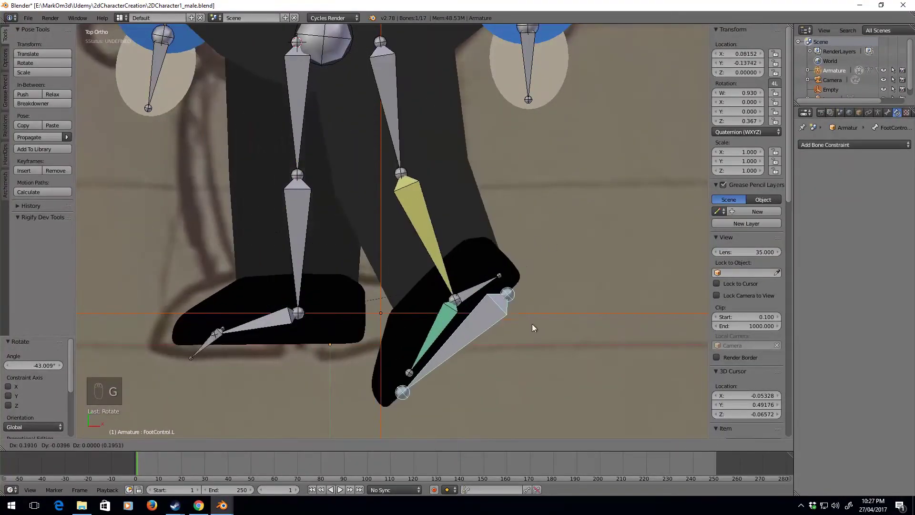
right_click(506, 315)
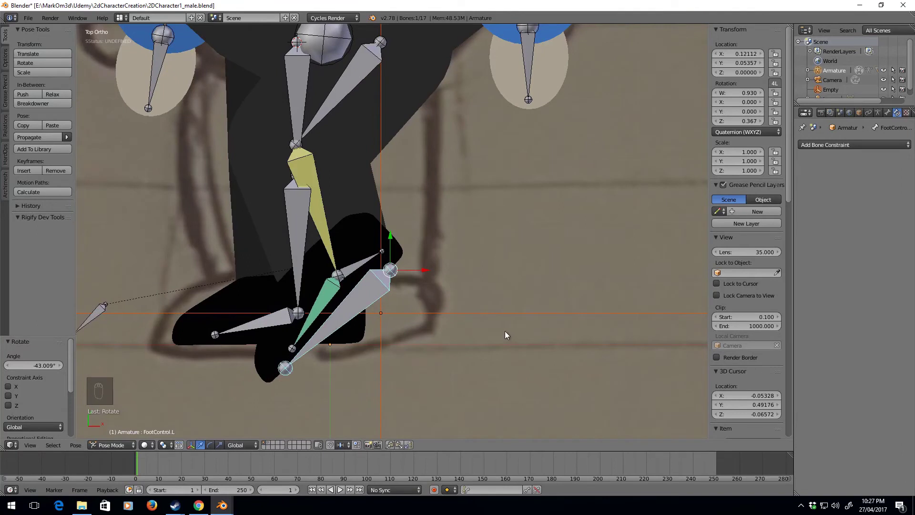
Clear FootControl.L's rotation and location to return it to rest
key(alt+r)
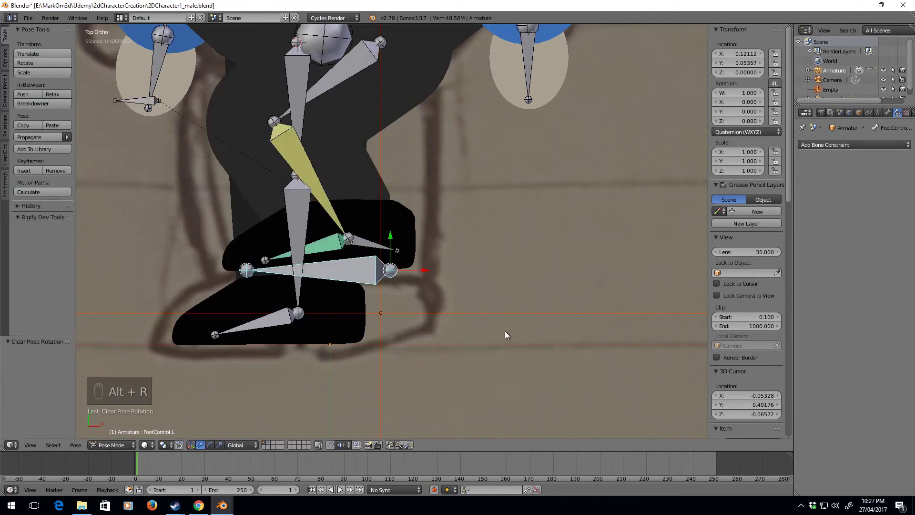
key(alt+g)
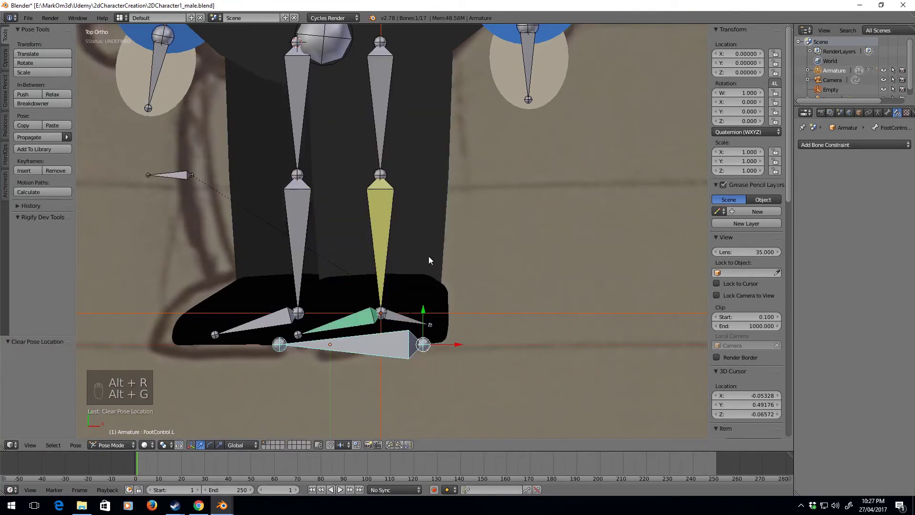
shift+middle_drag(465, 239, 507, 296)
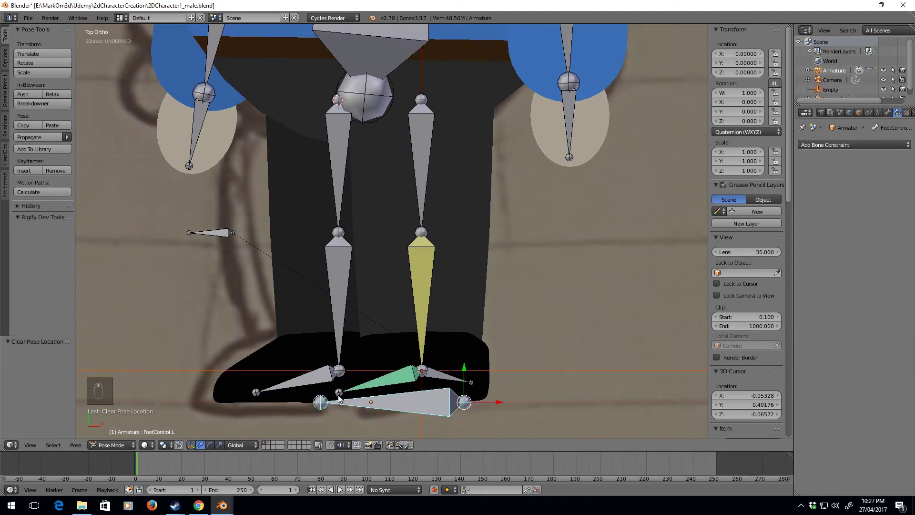
In Edit Mode, extrude a new bone to the right from Leg_Lower.R's tail
right_click(342, 372)
key(Tab)
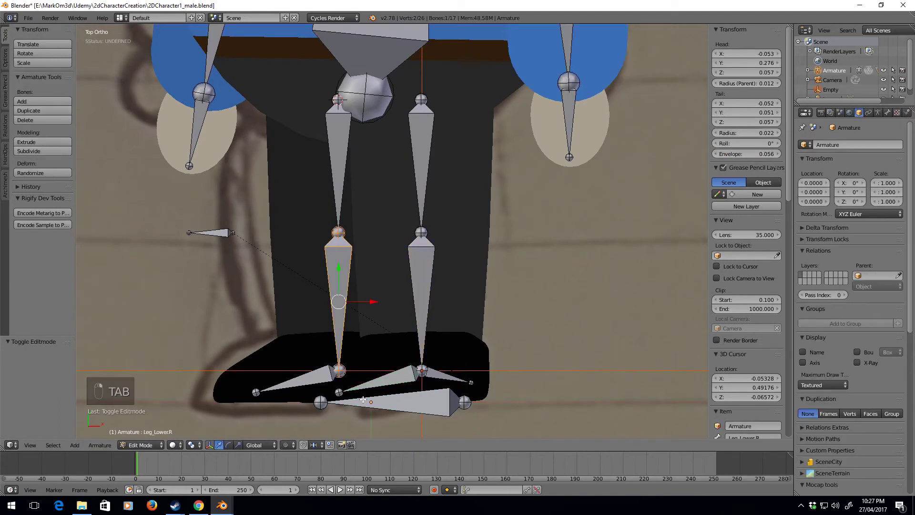
right_click(345, 376)
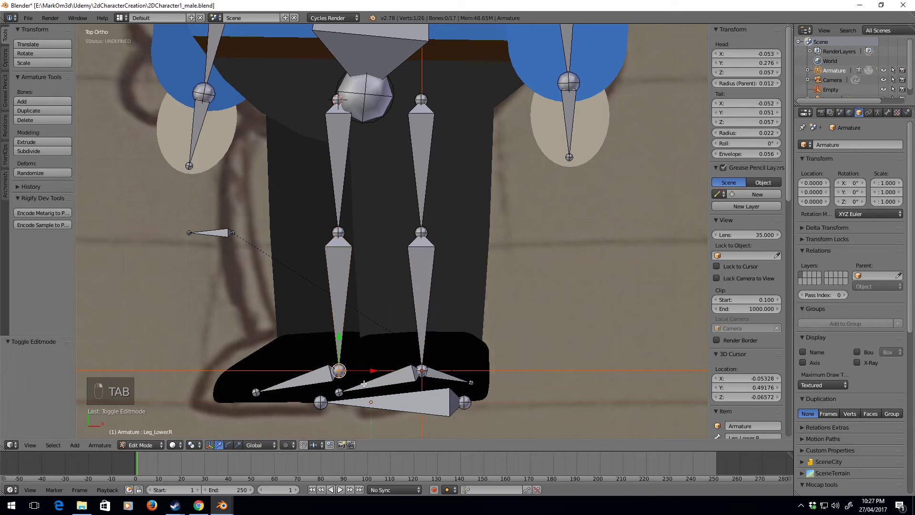
key(e)
click(411, 383)
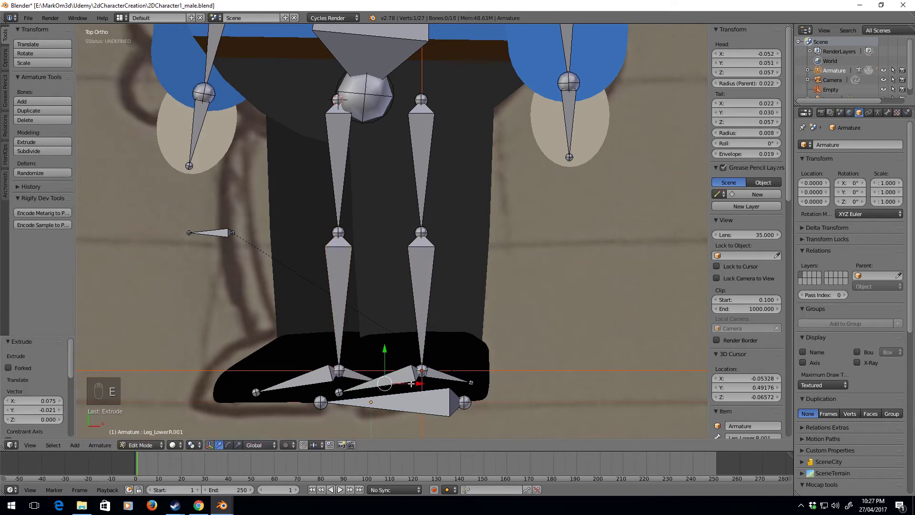
Rename the new bone Leg_Lower.R.001 to Foot.R.IK
right_click(445, 379)
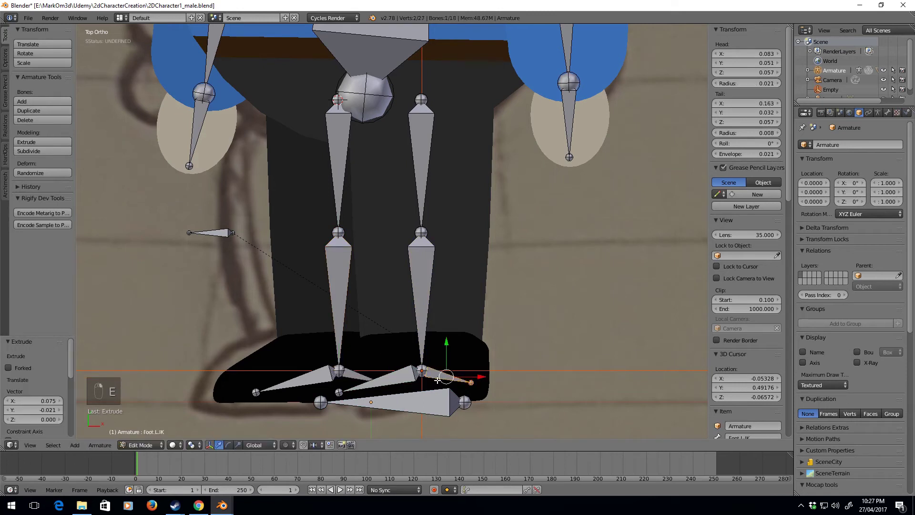
right_click(357, 377)
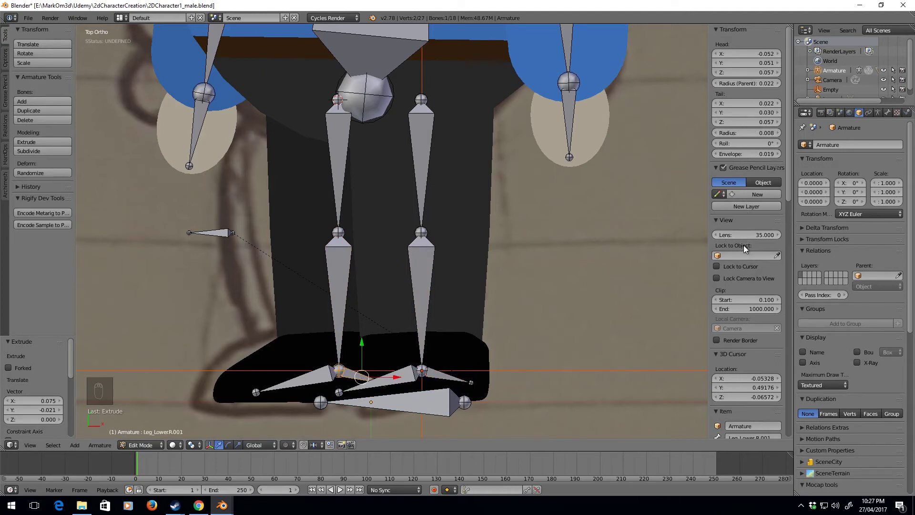
click(888, 113)
click(862, 145)
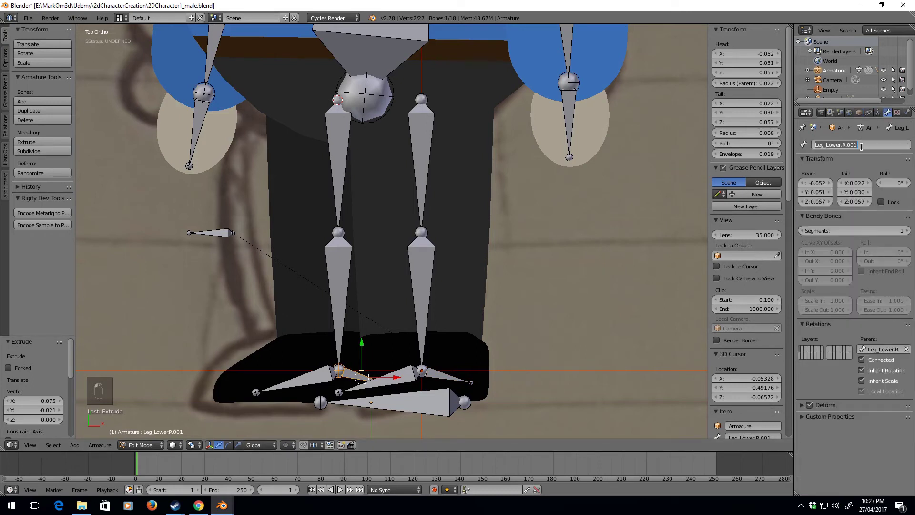
text(Foo)
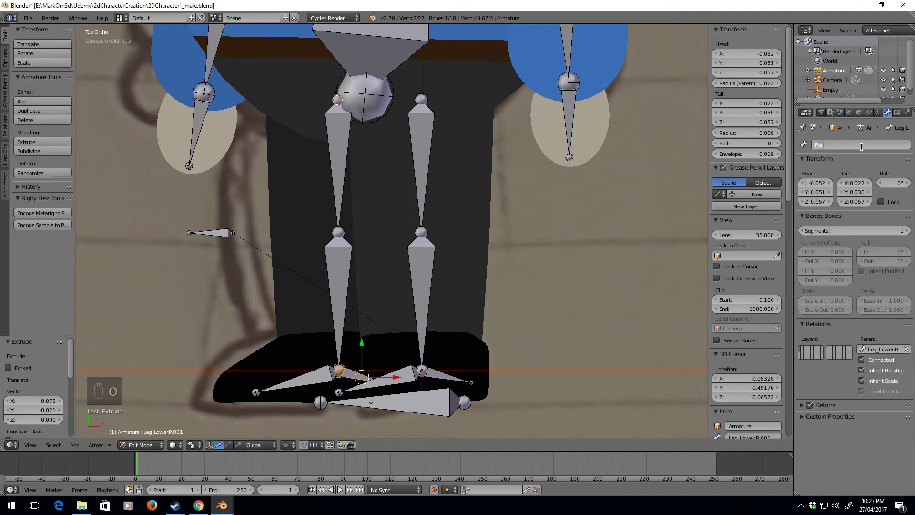
text(t.rIK)
key(Return)
click(827, 145)
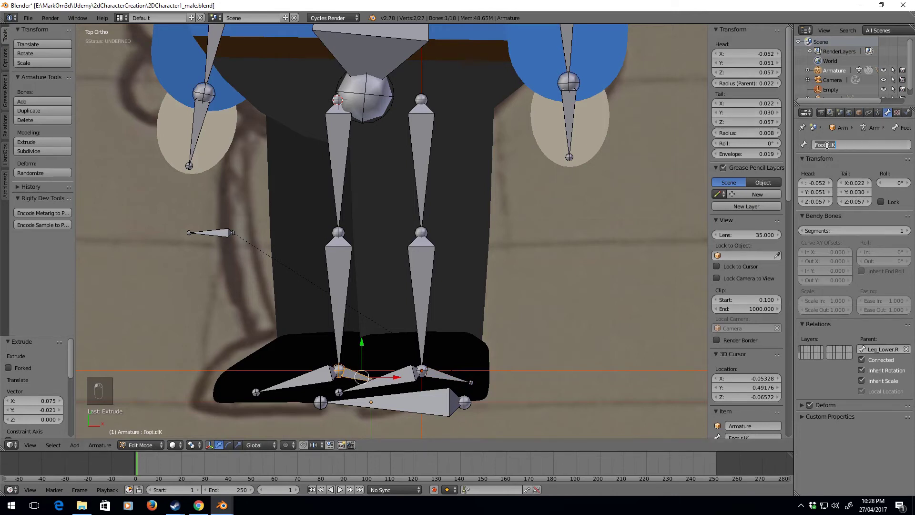
text(.)
key(BackSpace)
key(BackSpace)
text(R.)
key(Return)
Duplicate Knee.L, place the copy further left, and rename it Knee.R
key(a)
right_click(233, 233)
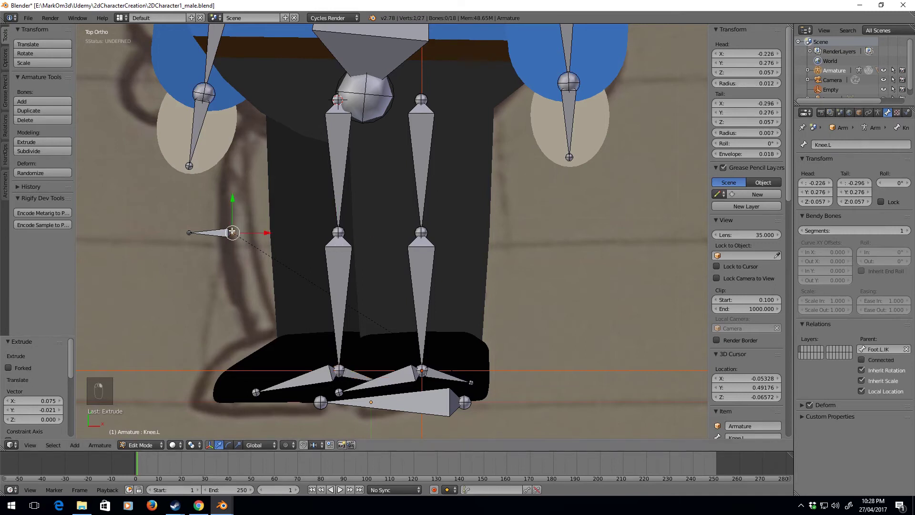
right_click(228, 232)
key(shift+d)
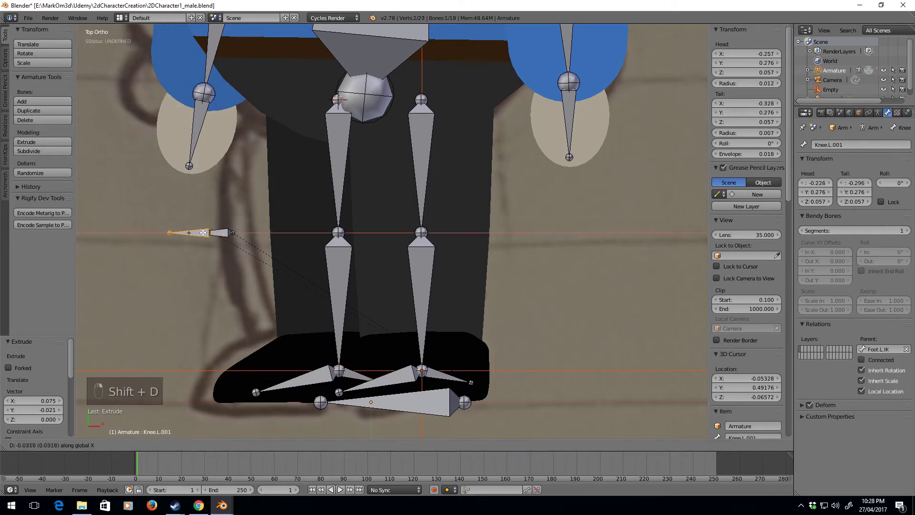
click(196, 232)
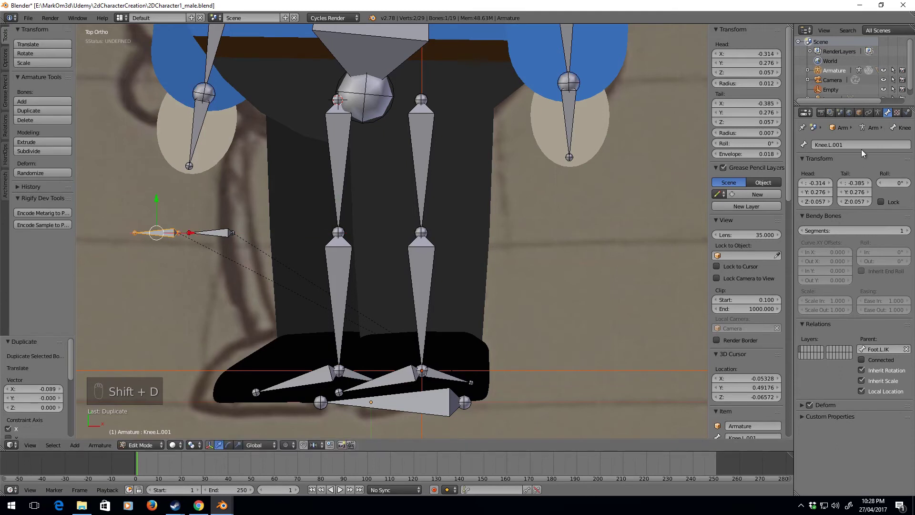
click(831, 145)
double_click(830, 145)
text(Knee.R)
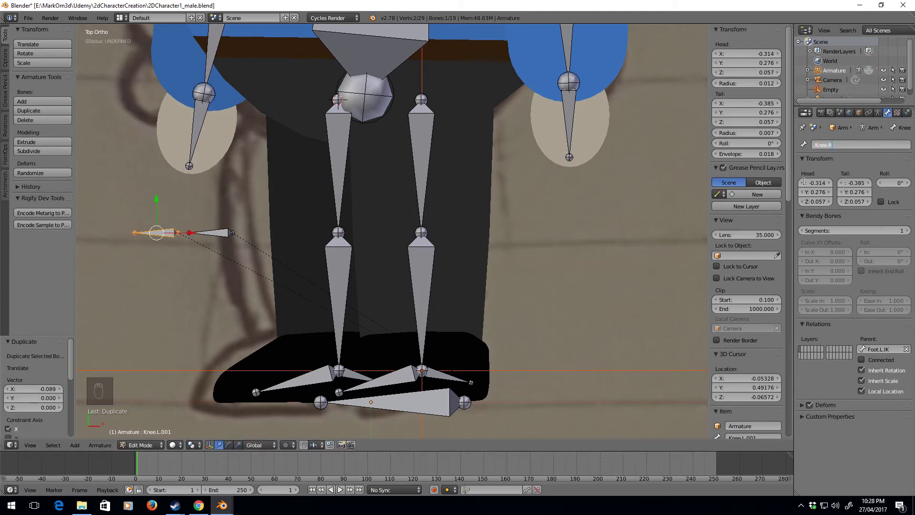
key(Return)
Set Knee.R's parent to Foot.R.IK
click(882, 350)
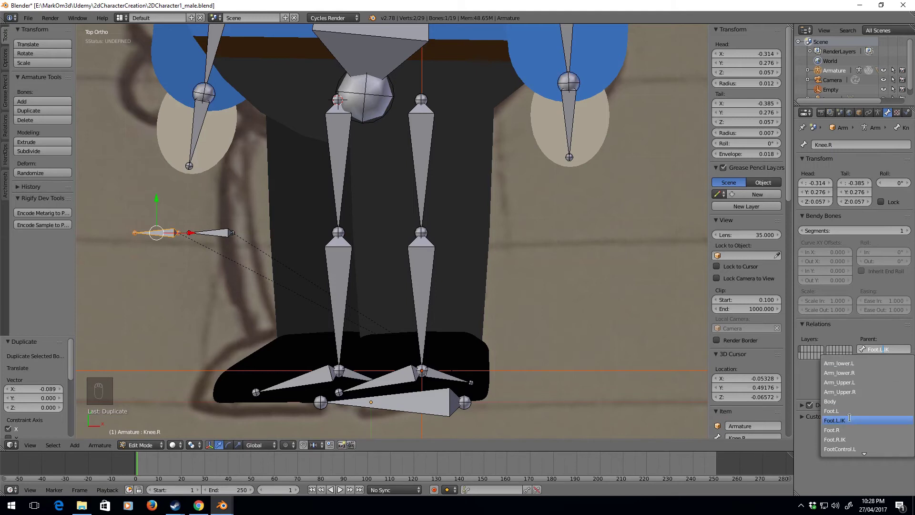
click(835, 439)
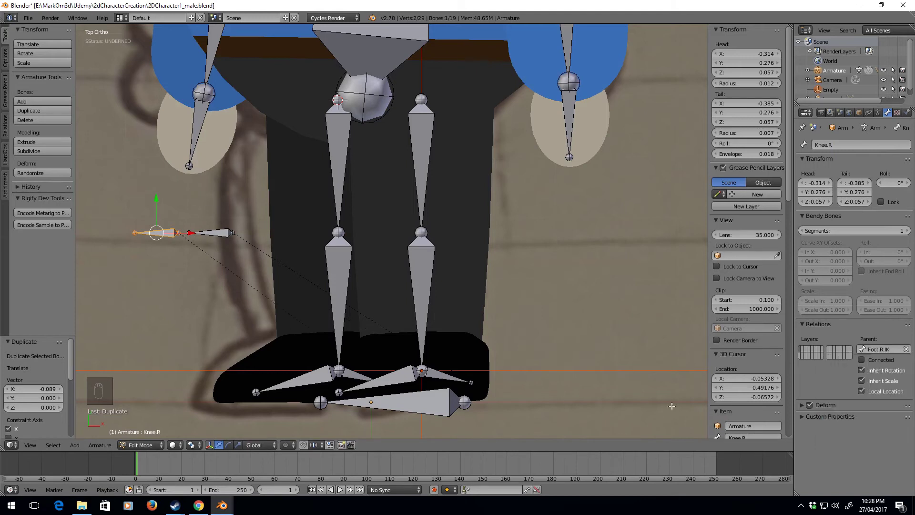
right_click(315, 377)
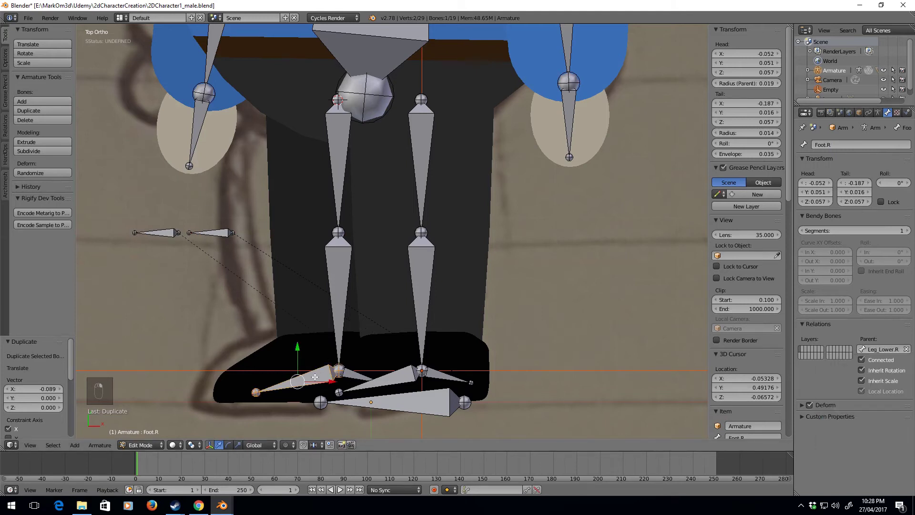
Duplicate FootControl.L and place the copy -0.160 along X under the right foot
right_click(406, 377)
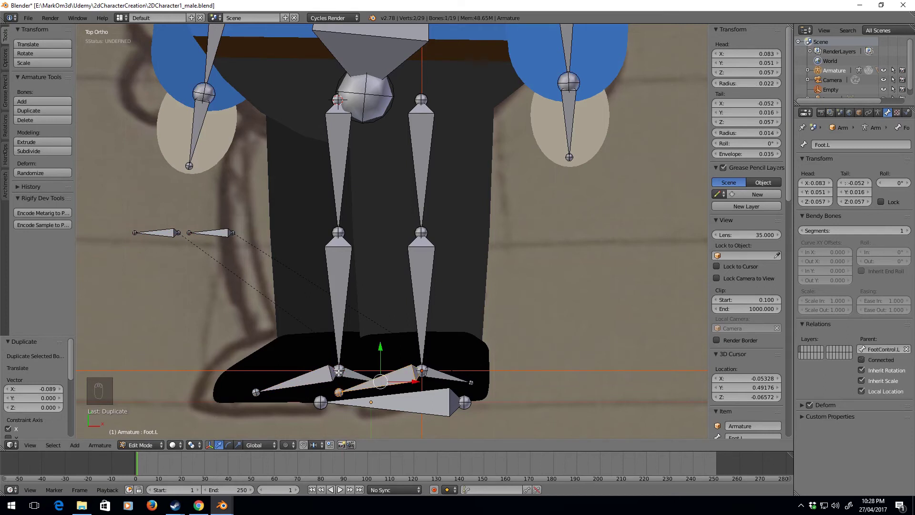
right_click(420, 407)
key(shift+d)
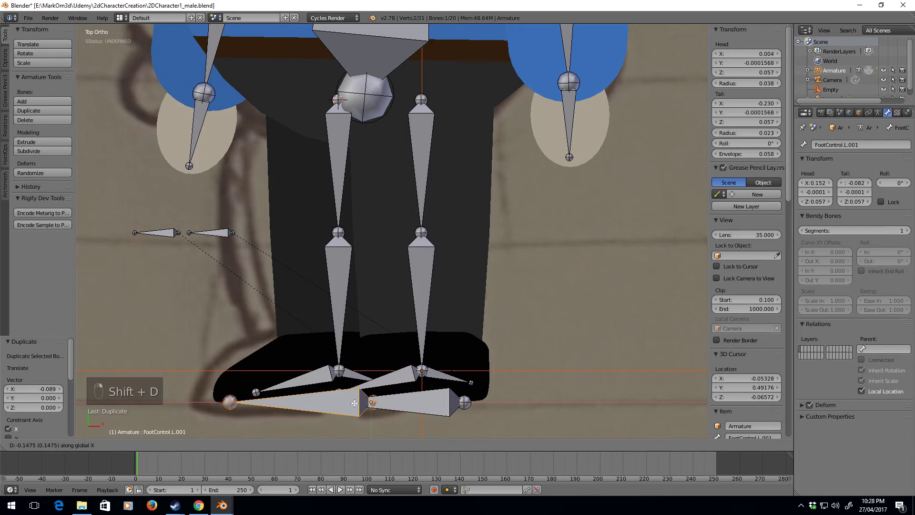
click(347, 403)
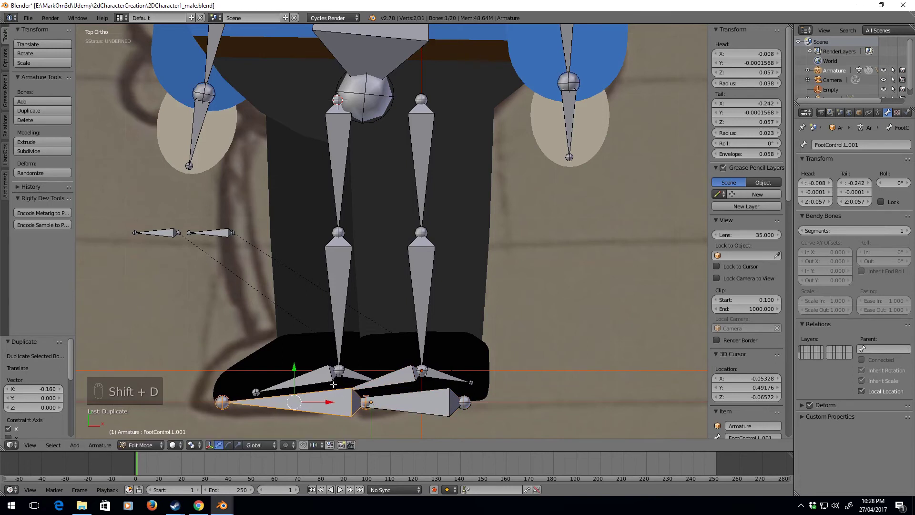
Rename the copied control bone from FootControl.L.001 to FootControl.R
click(854, 146)
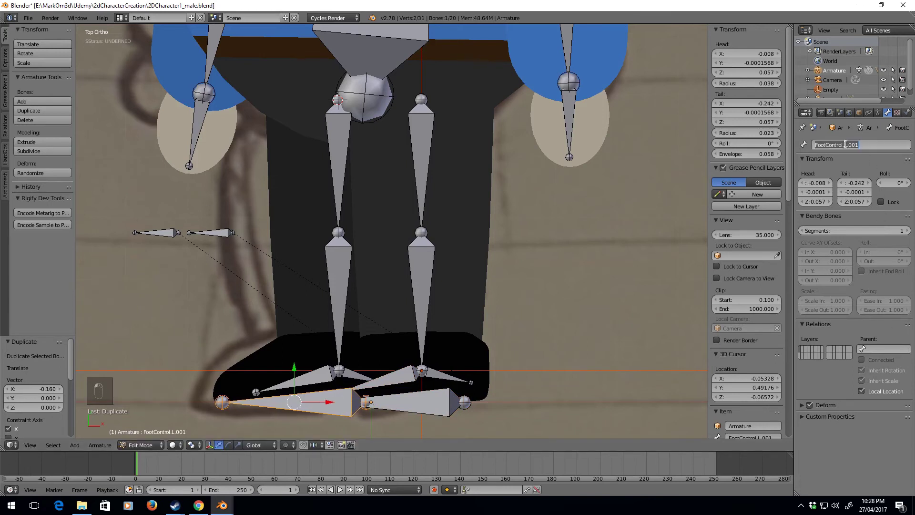
drag(845, 145, 912, 138)
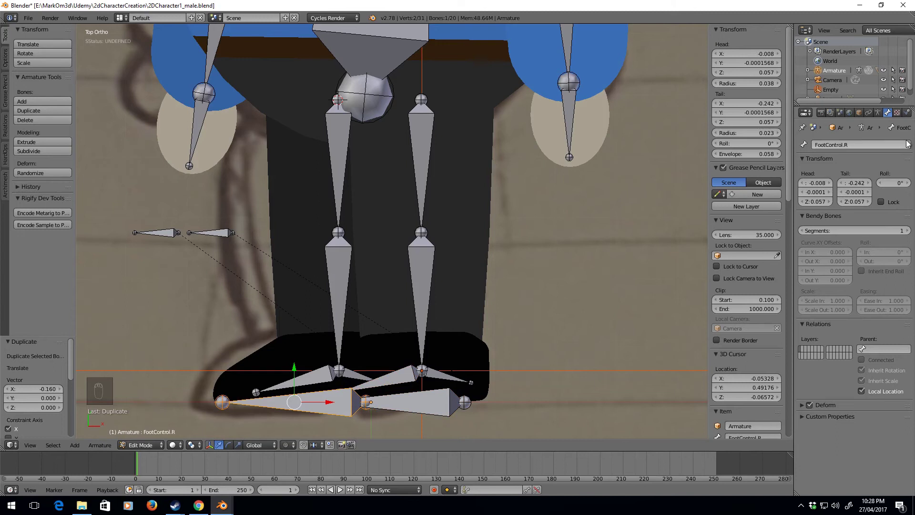
key(Escape)
right_click(453, 380)
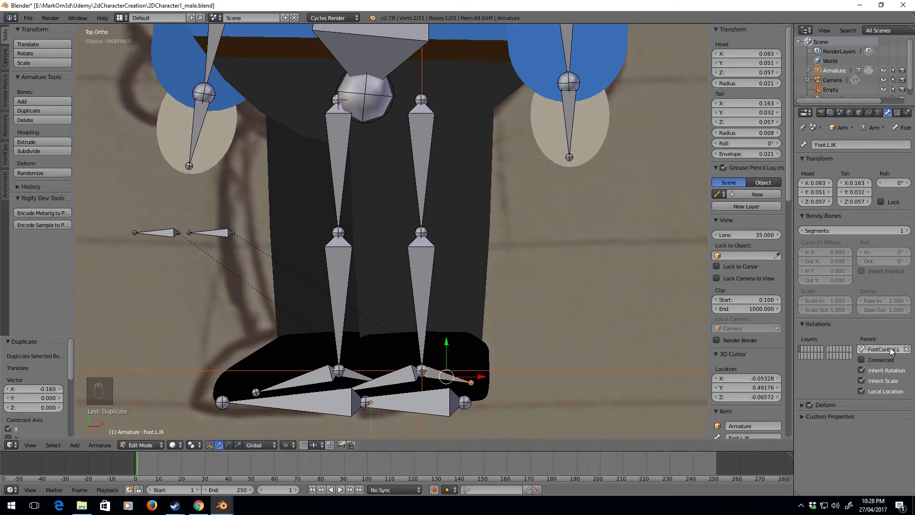
Parent Foot.R.IK to FootControl.R
right_click(353, 374)
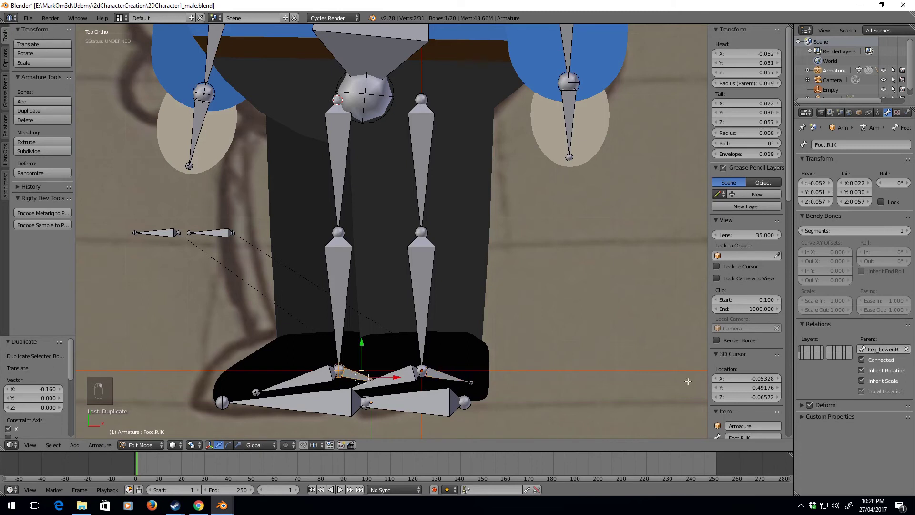
click(874, 348)
text(fo)
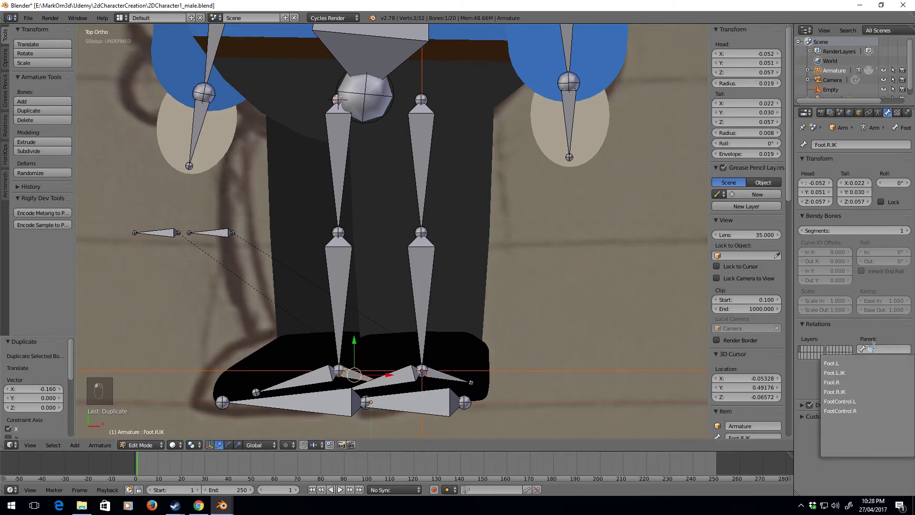
key(Down)
key(Down)
key(Down)
key(Return)
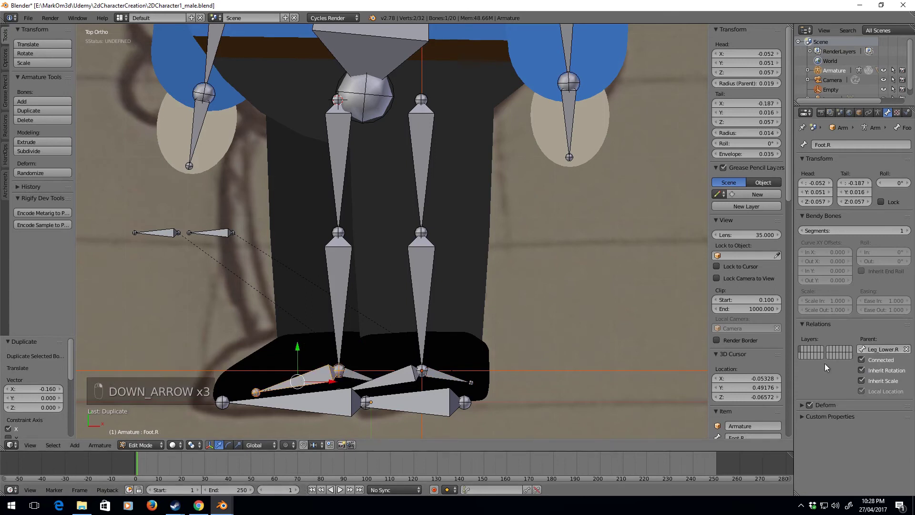
Uncheck Connected on Foot.R and parent it to FootControl.R
right_click(298, 386)
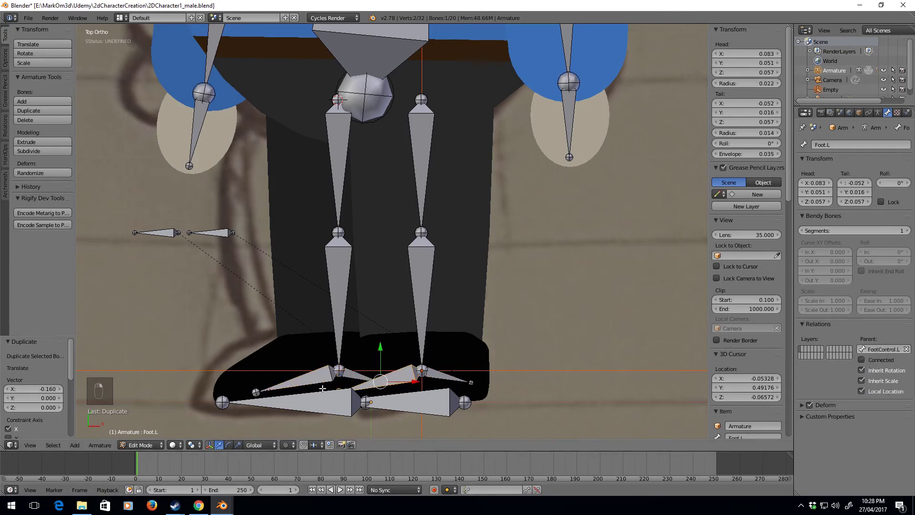
click(861, 360)
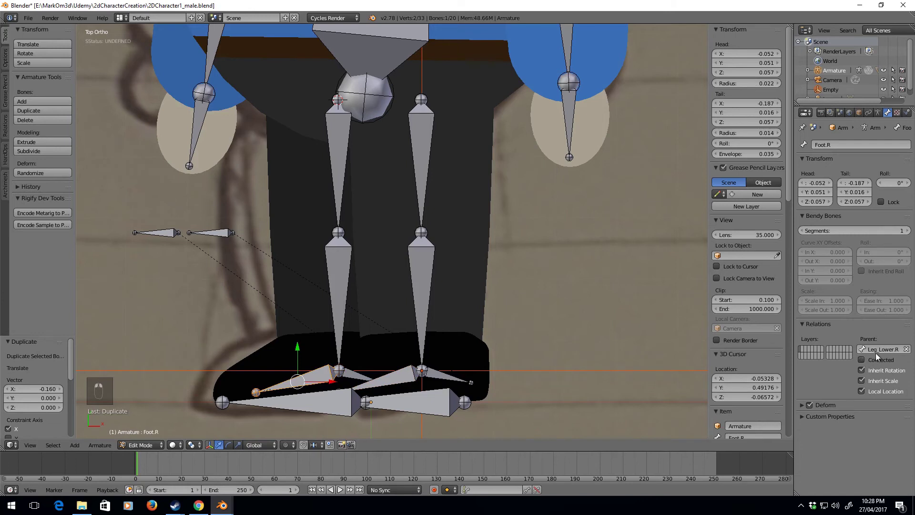
click(877, 351)
text(foo)
key(Down)
key(Down)
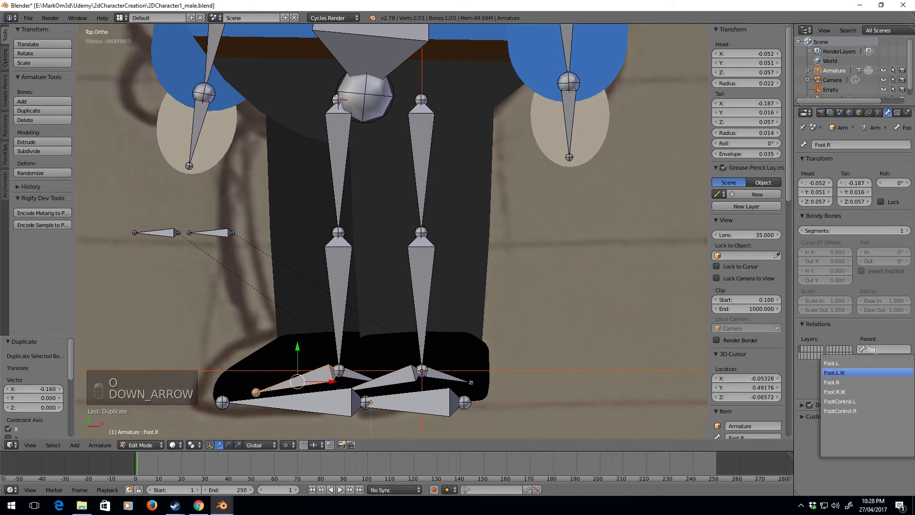
key(Down)
key(Down)
key(Return)
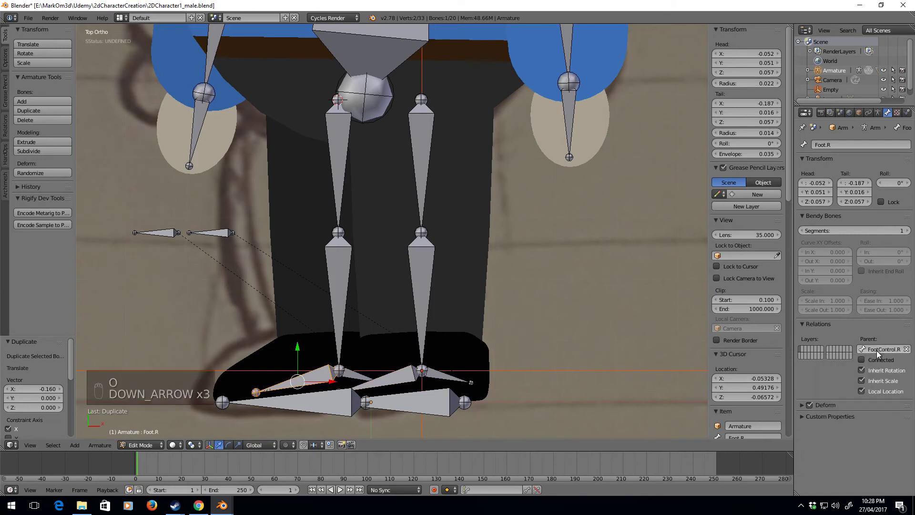
Check the foot bones' parents and Knee.L, then switch the armature to Pose Mode
right_click(336, 403)
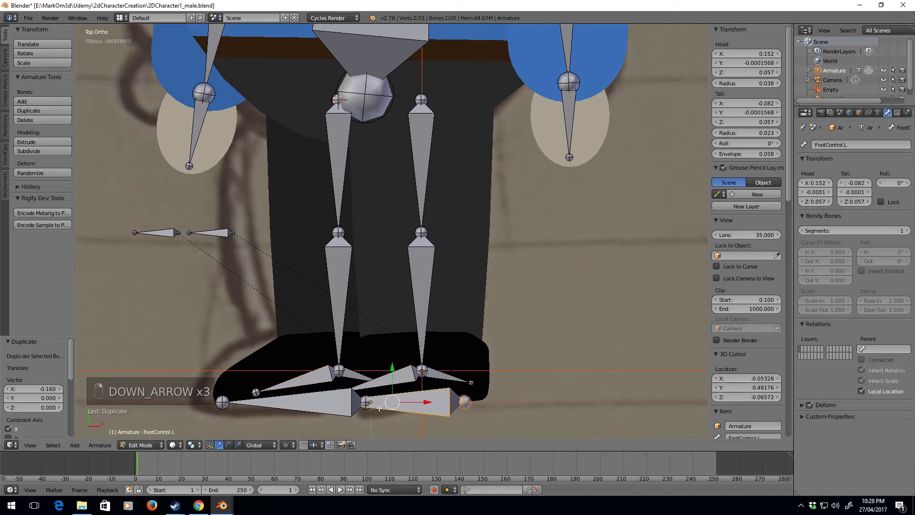
right_click(300, 378)
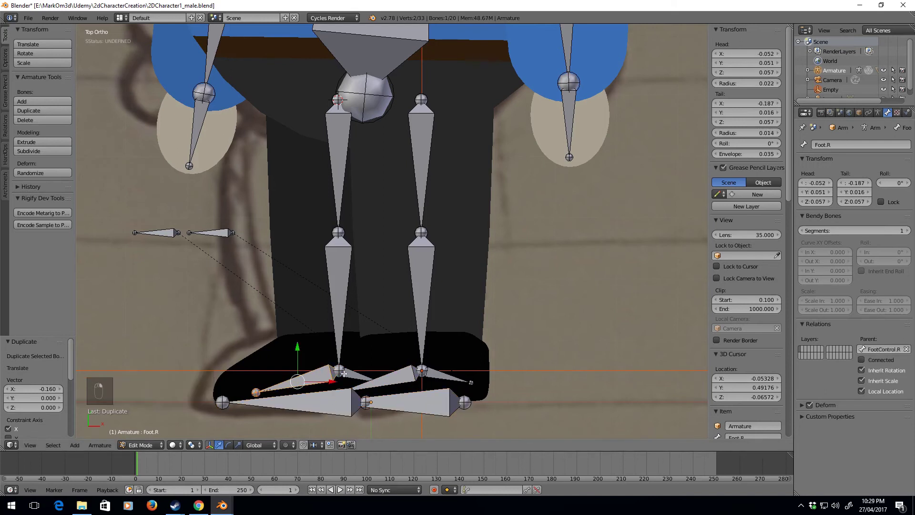
right_click(358, 377)
right_click(415, 381)
right_click(436, 374)
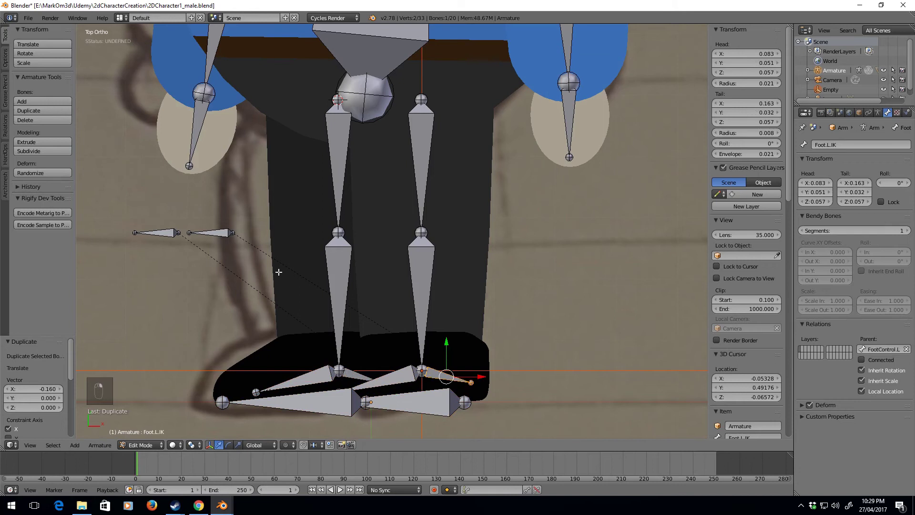
right_click(229, 239)
right_click(163, 232)
right_click(212, 233)
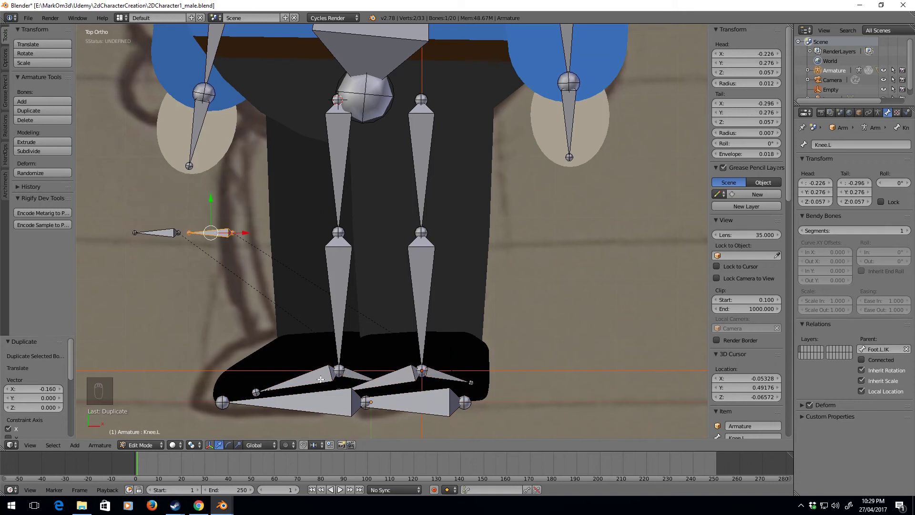
key(Tab)
Add a Copy Location bone constraint to Foot.R
right_click(389, 384)
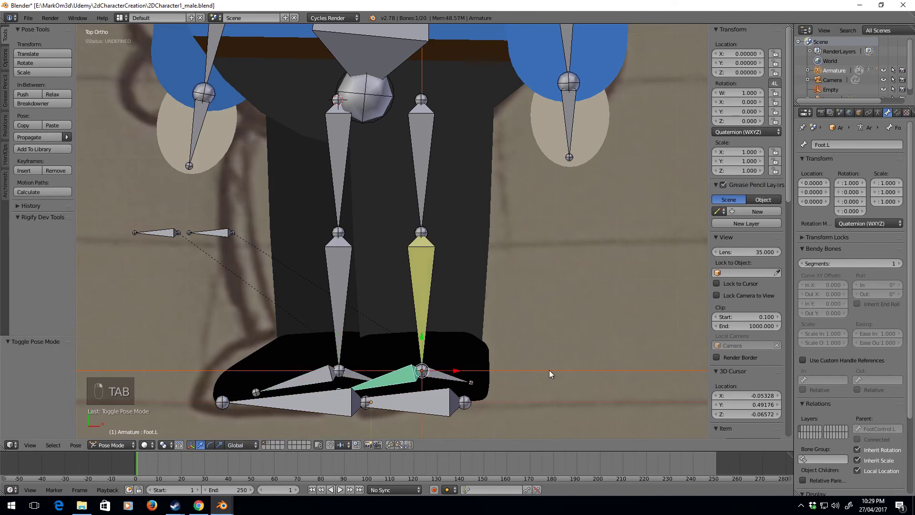
click(900, 113)
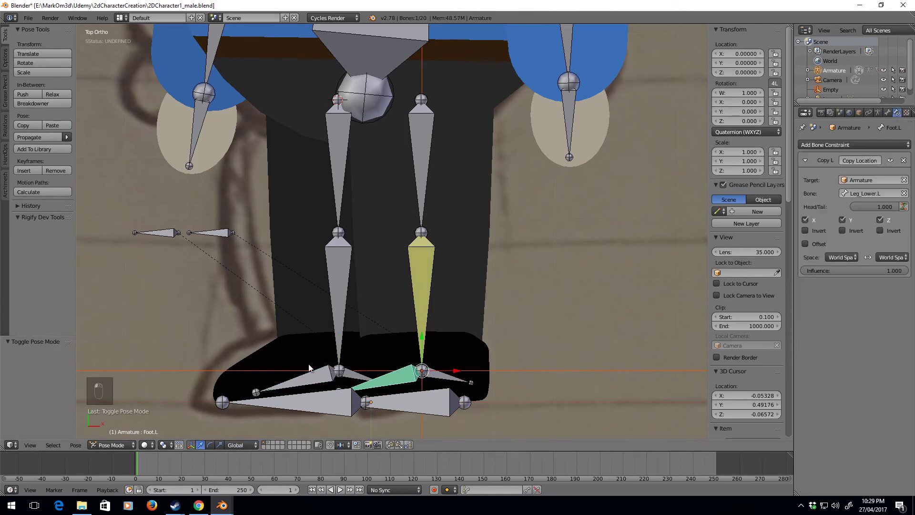
right_click(325, 380)
click(834, 144)
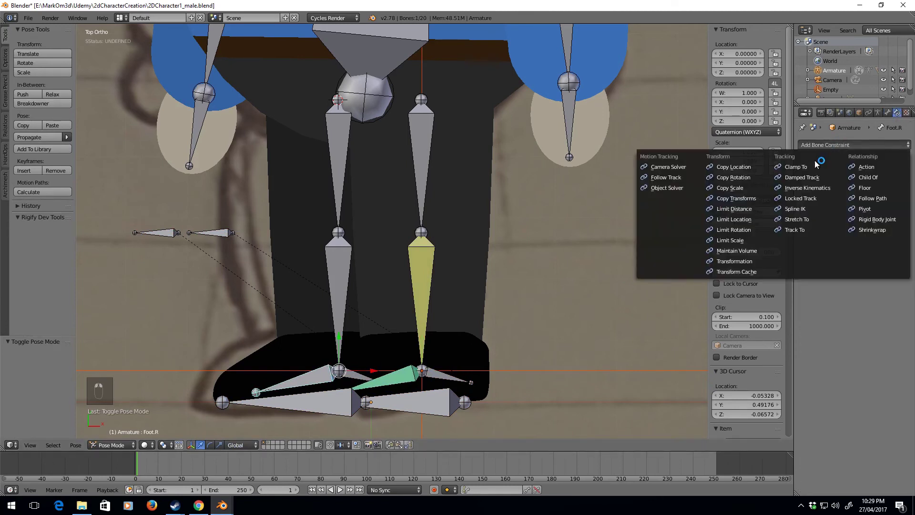
click(751, 167)
Target the constraint at Armature bone Leg_Lower.R with Head/Tail 1.0
right_click(405, 383)
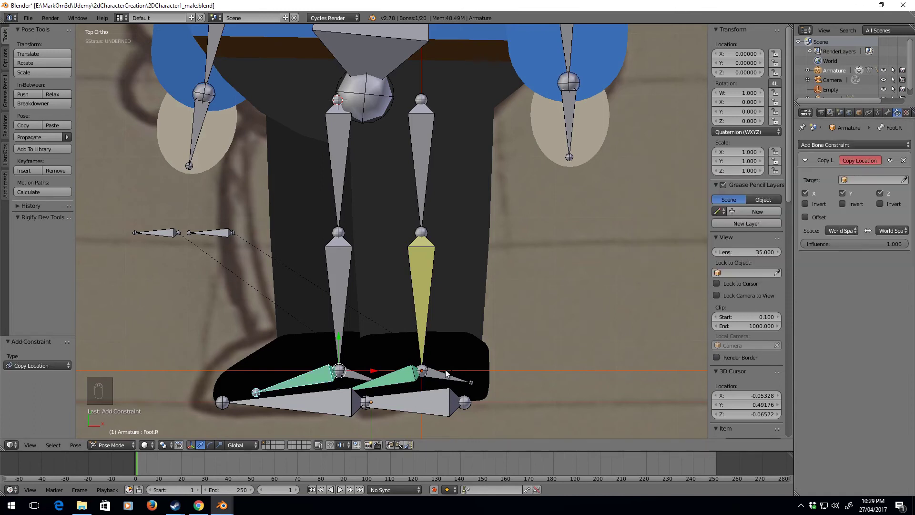
right_click(294, 386)
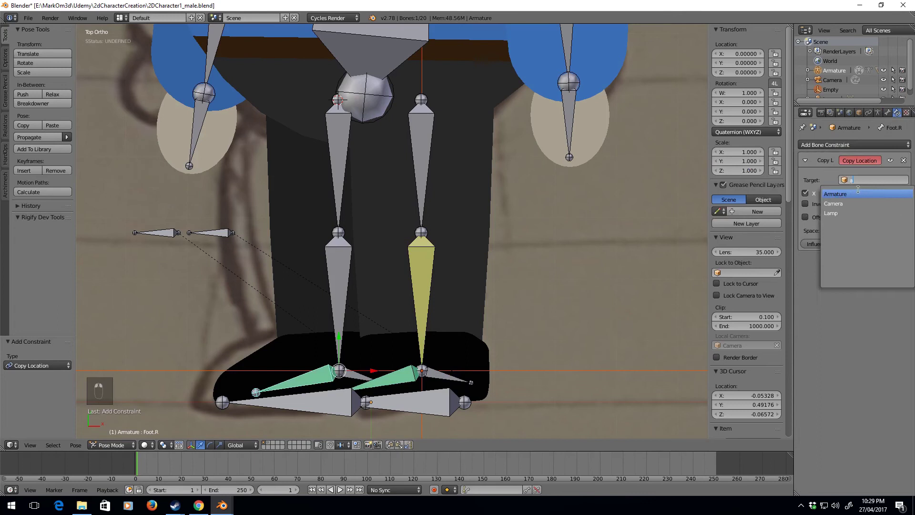
click(858, 193)
click(861, 192)
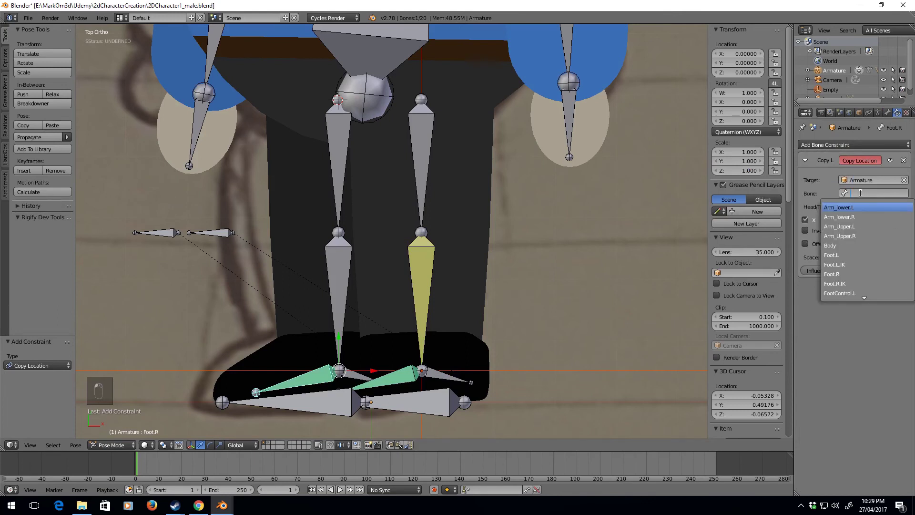
text(le)
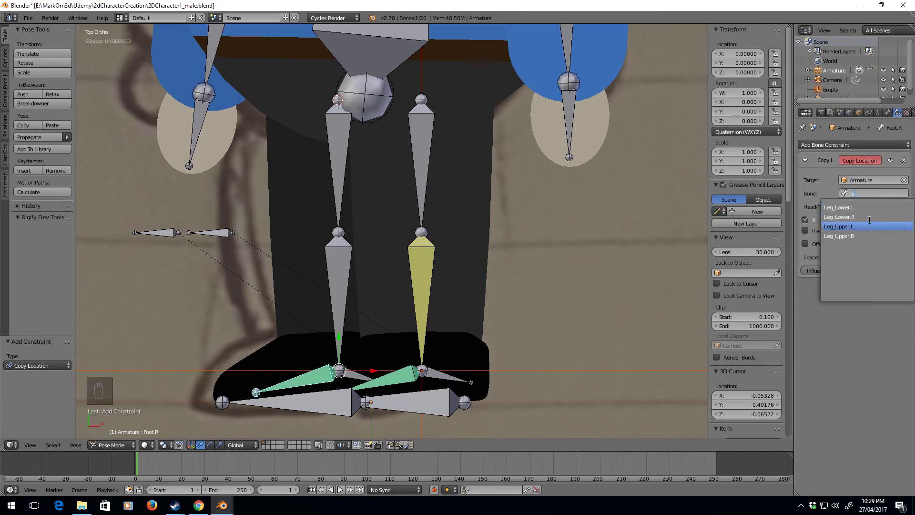
click(870, 218)
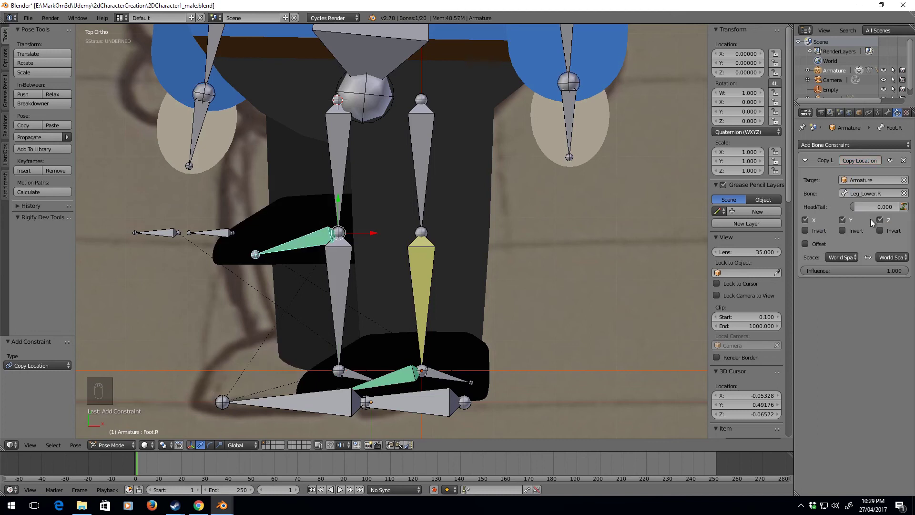
drag(859, 207, 896, 206)
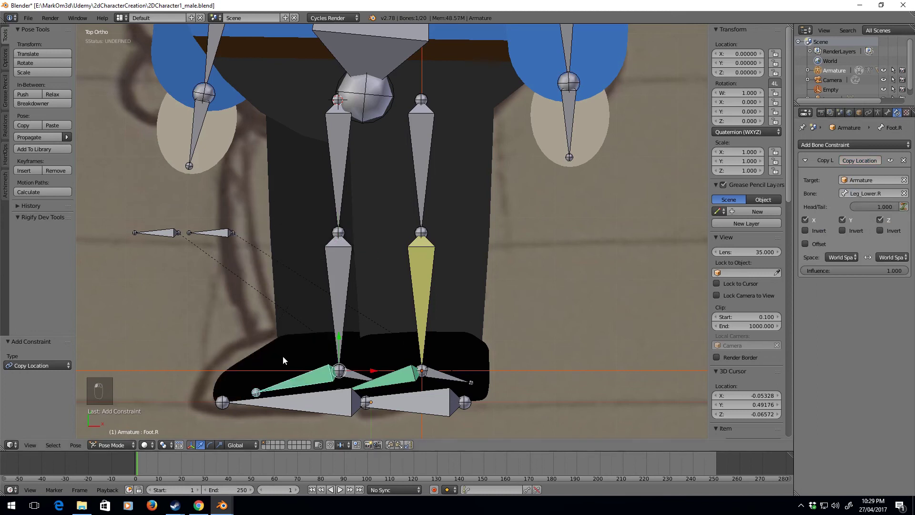
right_click(335, 305)
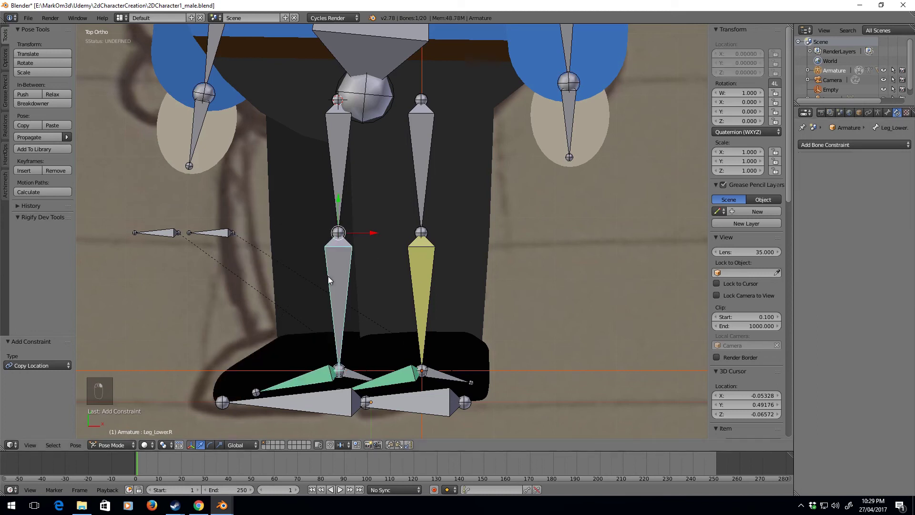
Add IK to Leg_Lower.R toward the active object, with the Armature as target
key(space)
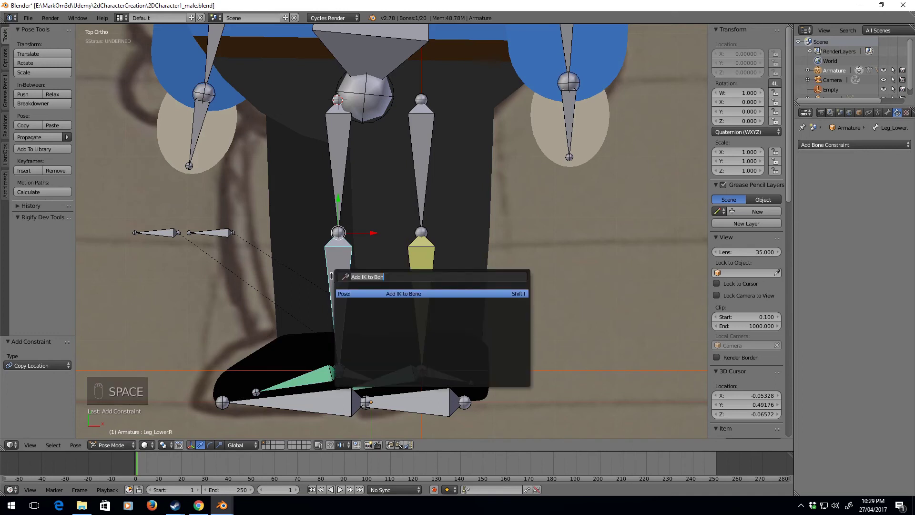
click(402, 293)
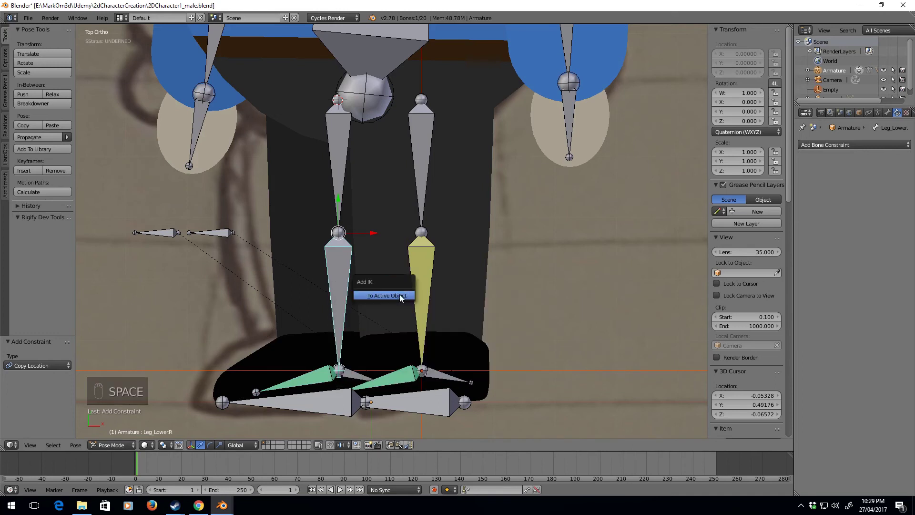
click(399, 294)
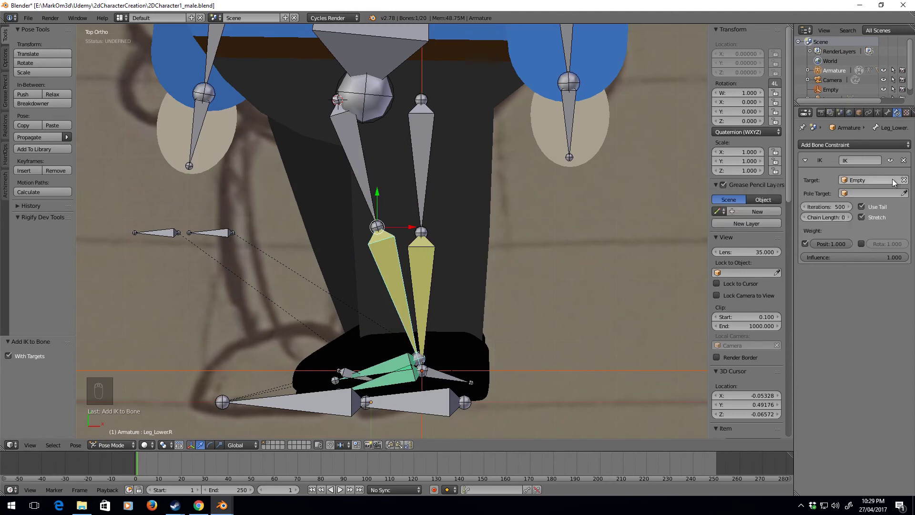
click(853, 180)
click(851, 194)
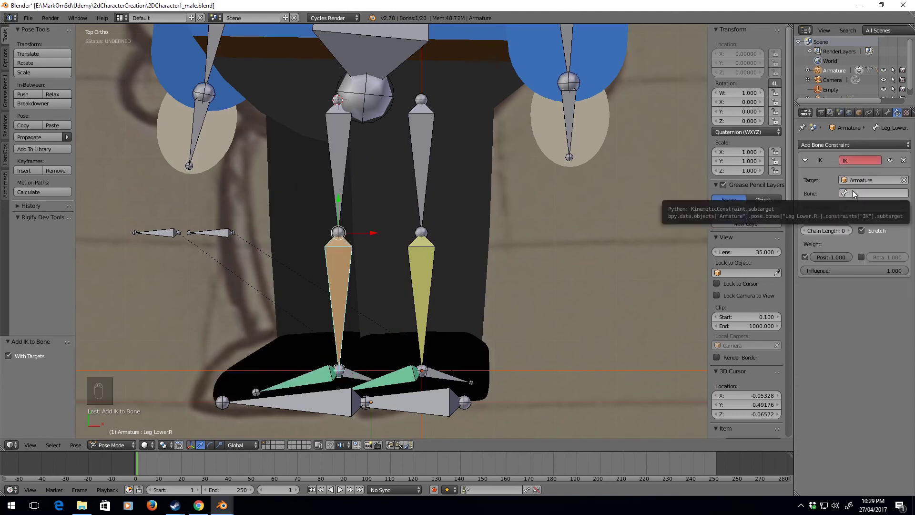
Set the IK target bone to Foot.R.IK
right_click(423, 262)
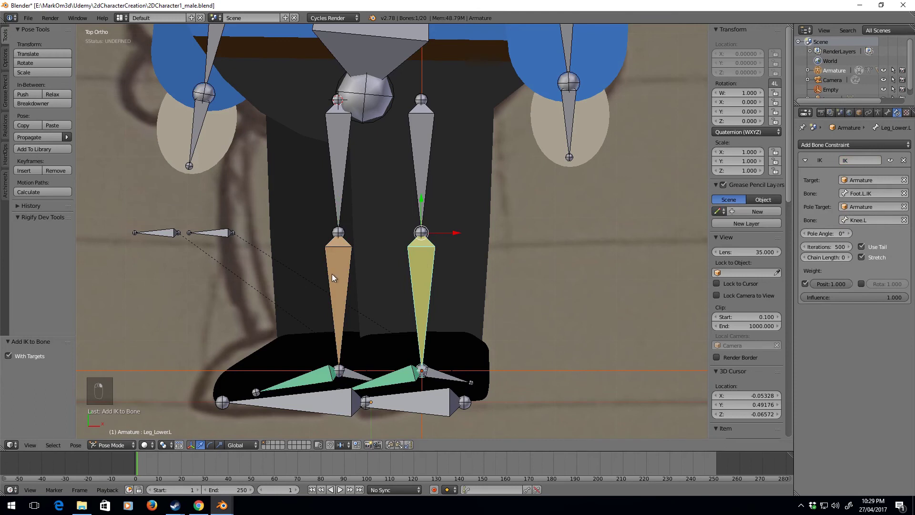
right_click(332, 274)
click(854, 194)
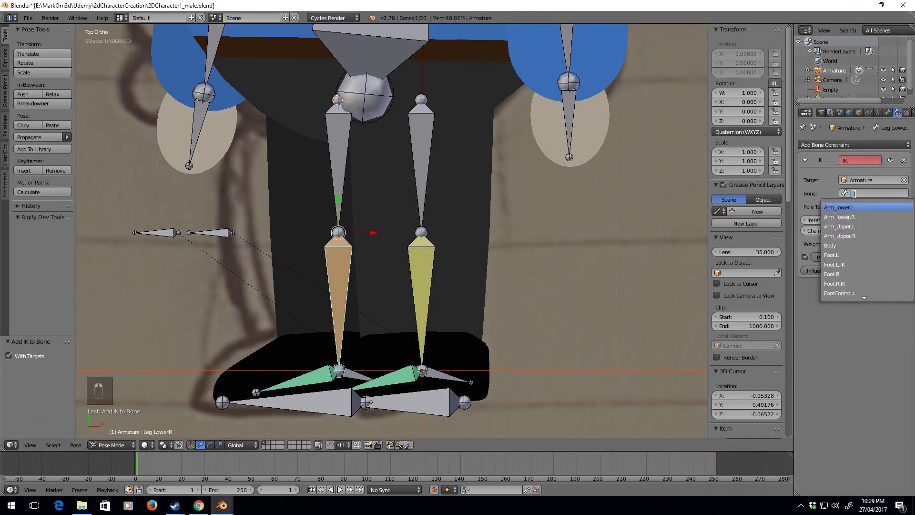
text(fo)
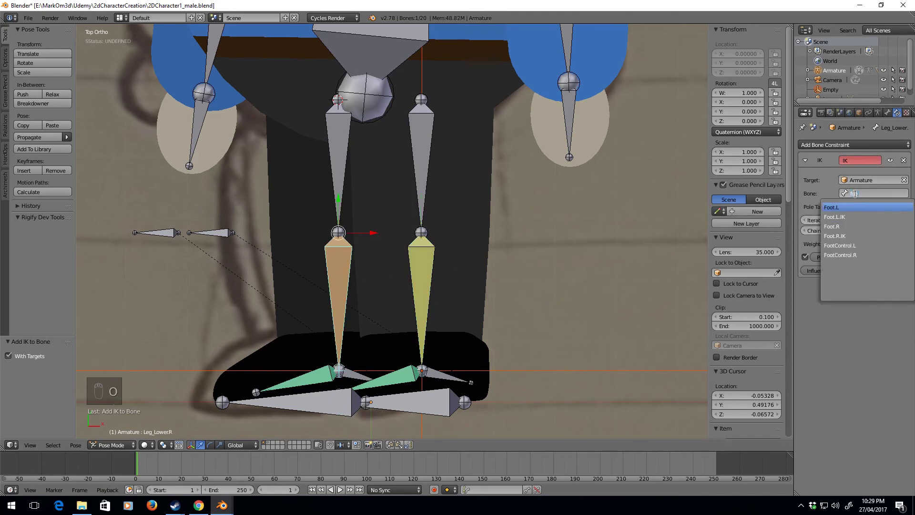
key(Down)
key(Down)
key(Return)
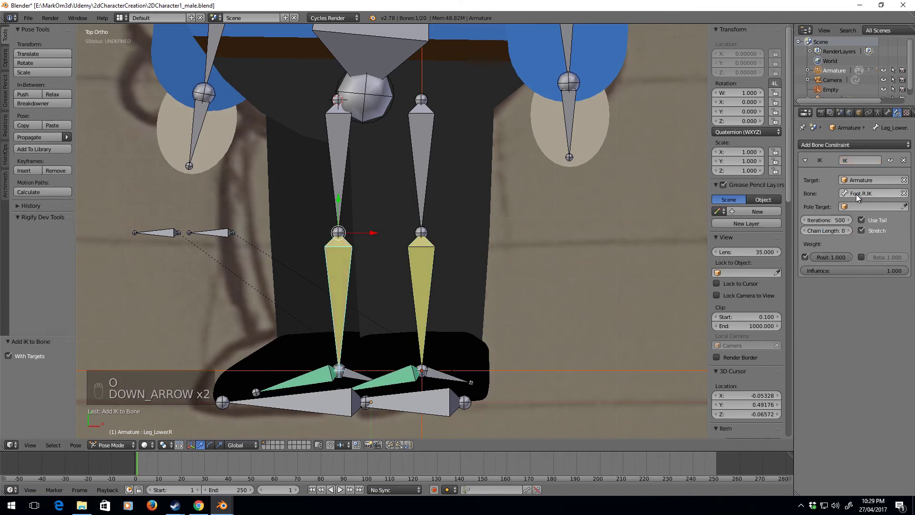
Set the IK pole target to the Armature with Knee.R as the pole bone
click(861, 207)
click(857, 221)
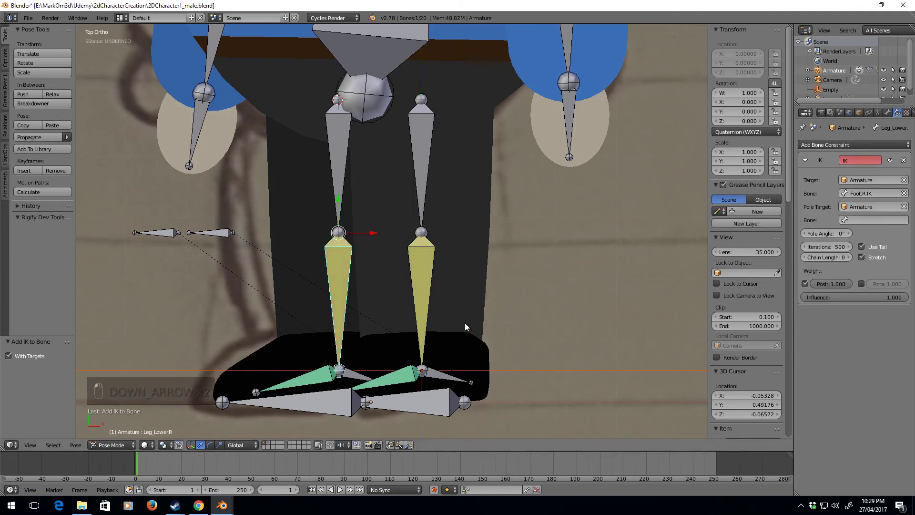
right_click(419, 313)
right_click(339, 296)
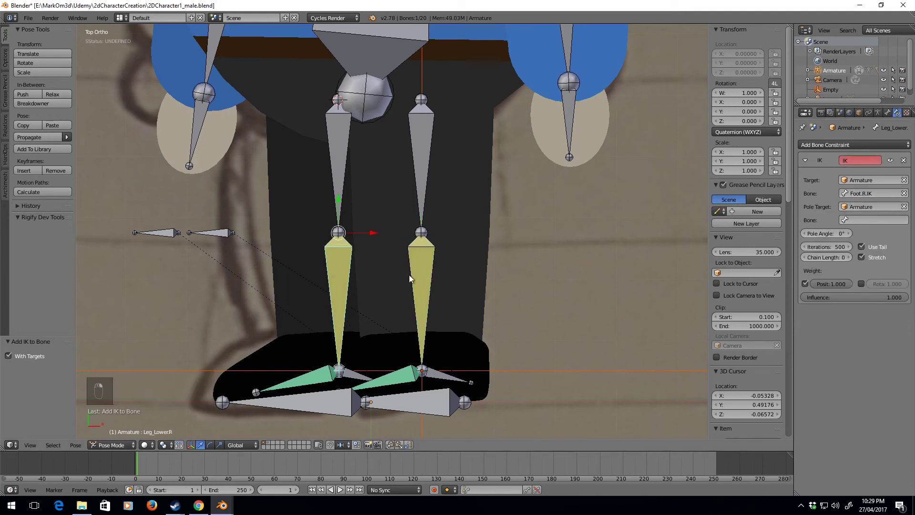
click(883, 217)
key(BackSpace)
key(BackSpace)
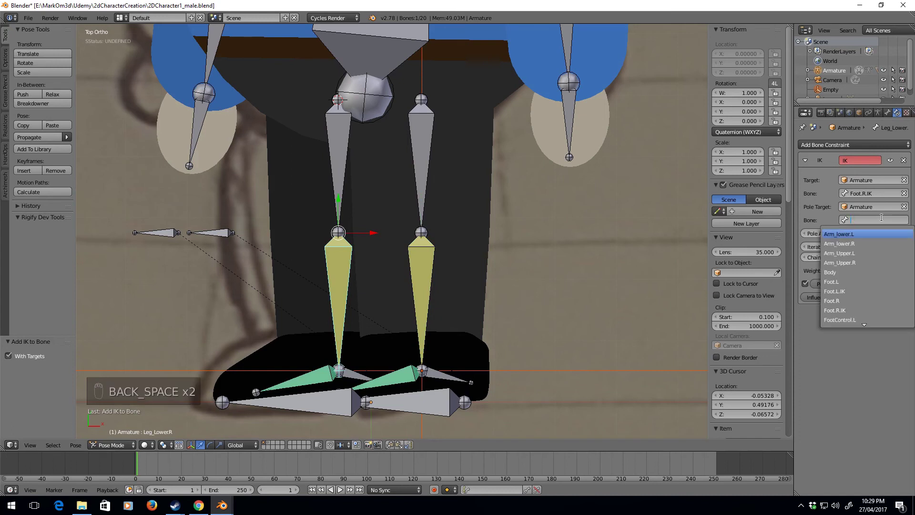
text(knee)
key(Down)
key(Return)
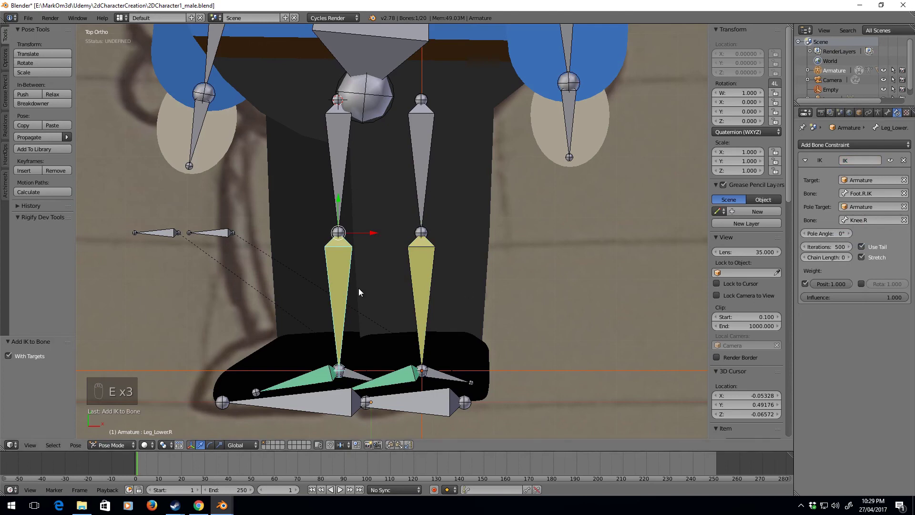
Test-move FootControl.R twice to check the right leg IK, cancelling each move
right_click(326, 400)
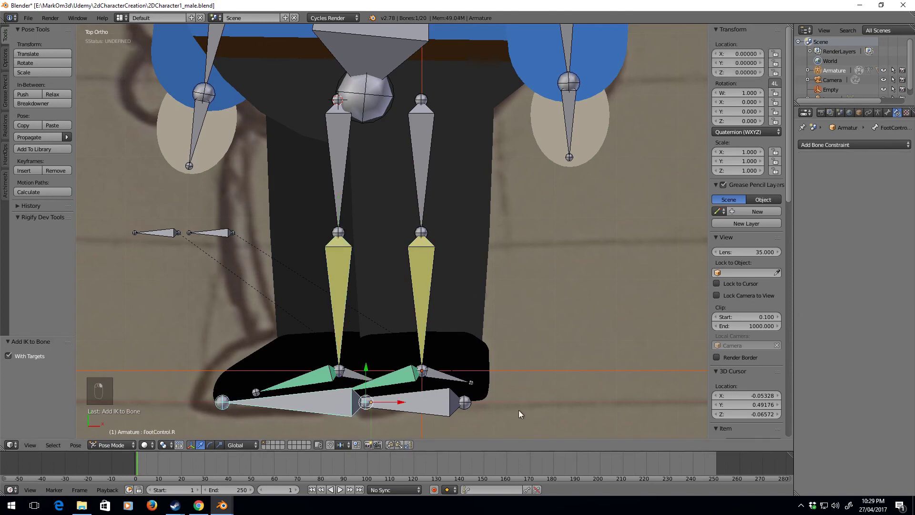
key(g)
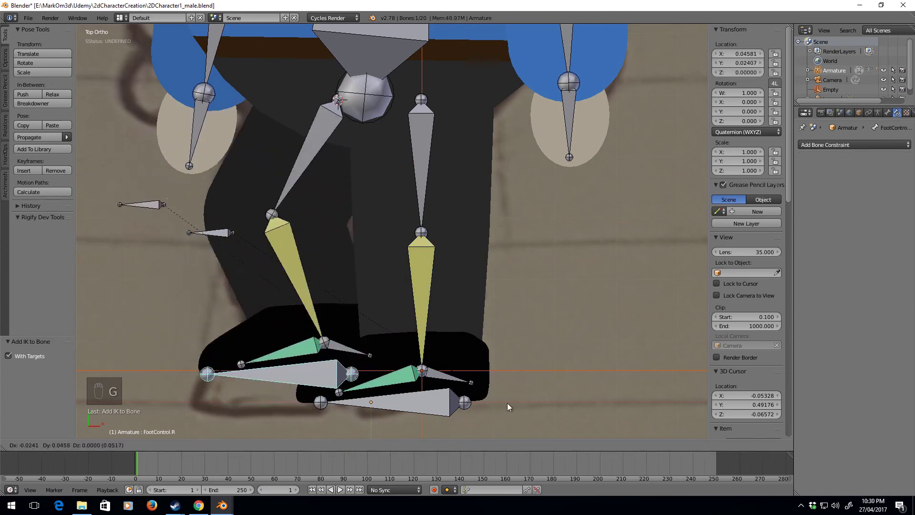
right_click(548, 349)
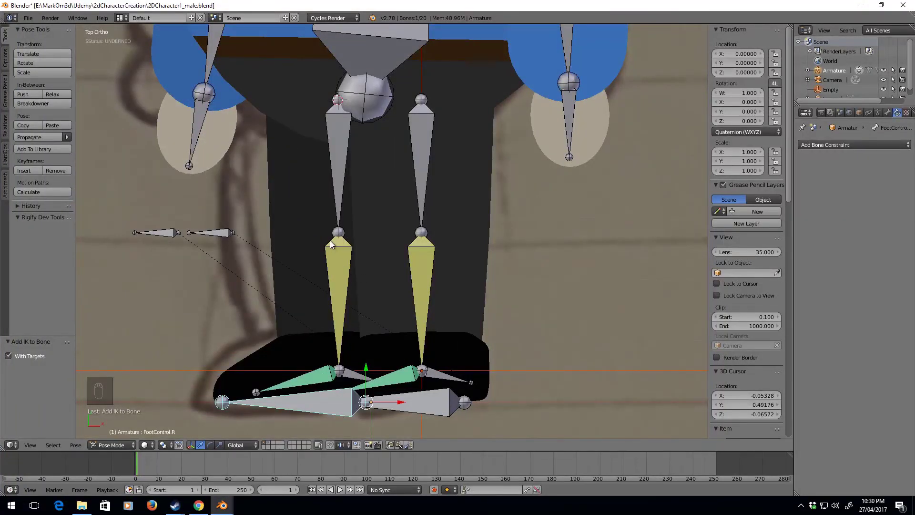
key(g)
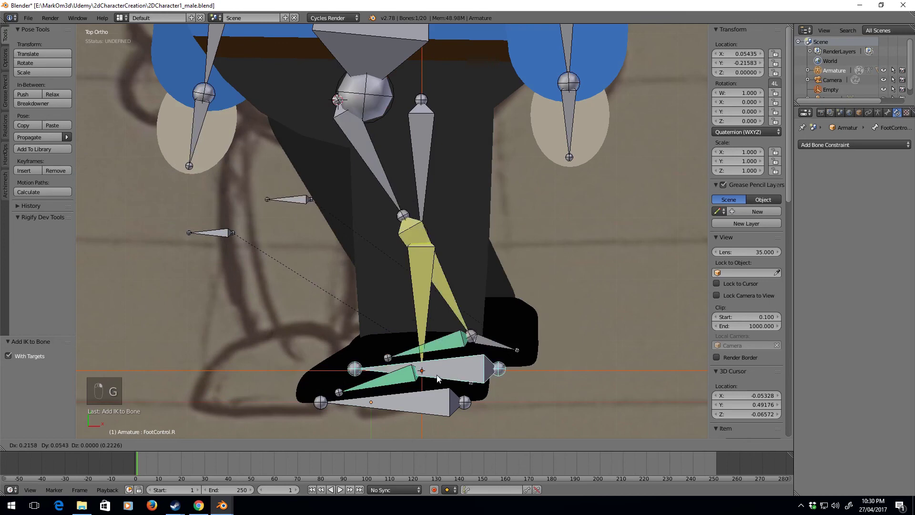
right_click(317, 259)
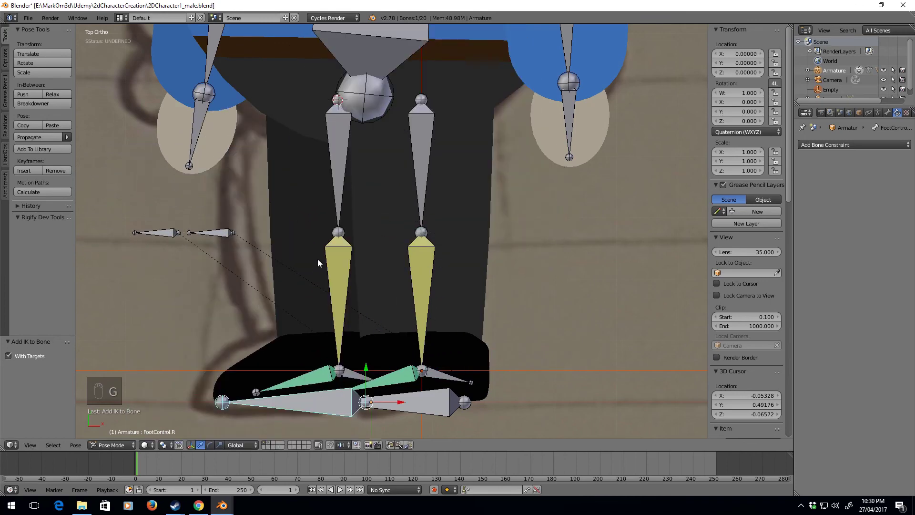
right_click(337, 233)
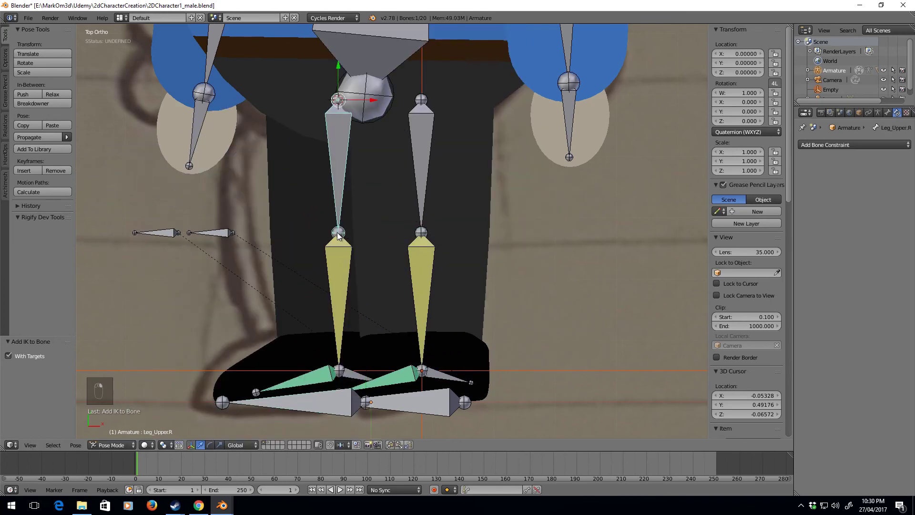
In Edit Mode, nudge the right knee joint slightly left, then undo it
key(Tab)
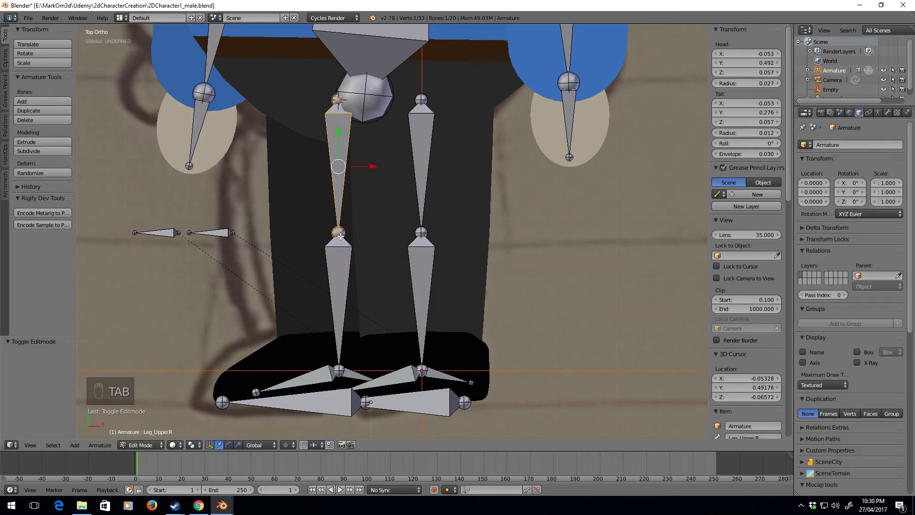
right_click(339, 232)
drag(374, 233, 369, 234)
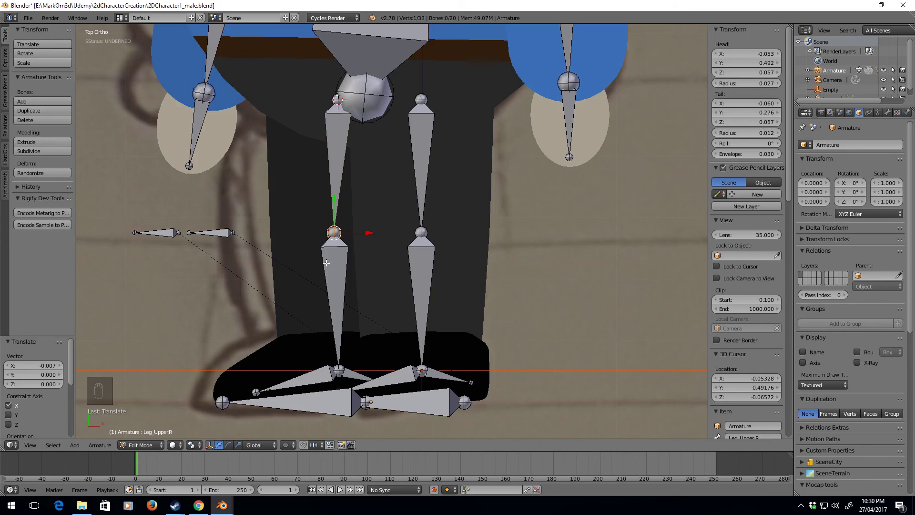
key(ctrl+z)
In Pose Mode, select both legs' leg, foot and foot IK bones and hide them
key(Tab)
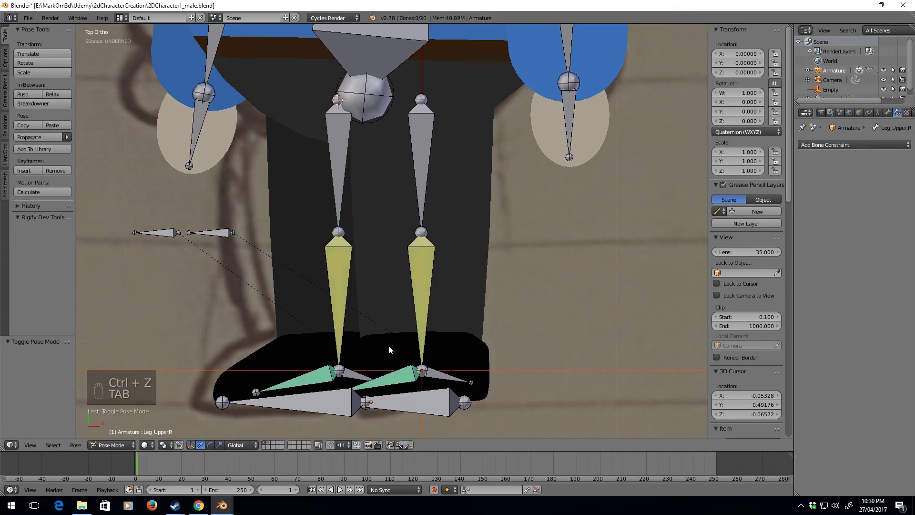
scroll(388, 350, down, 4)
scroll(377, 171, up, 2)
right_click(367, 295)
shift+right_click(409, 296)
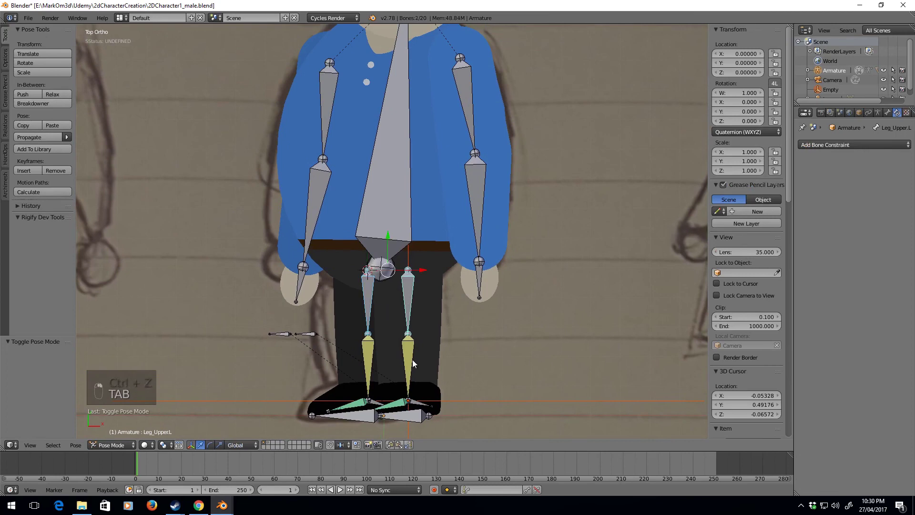
right_click(376, 373)
right_click(371, 358)
right_click(374, 314)
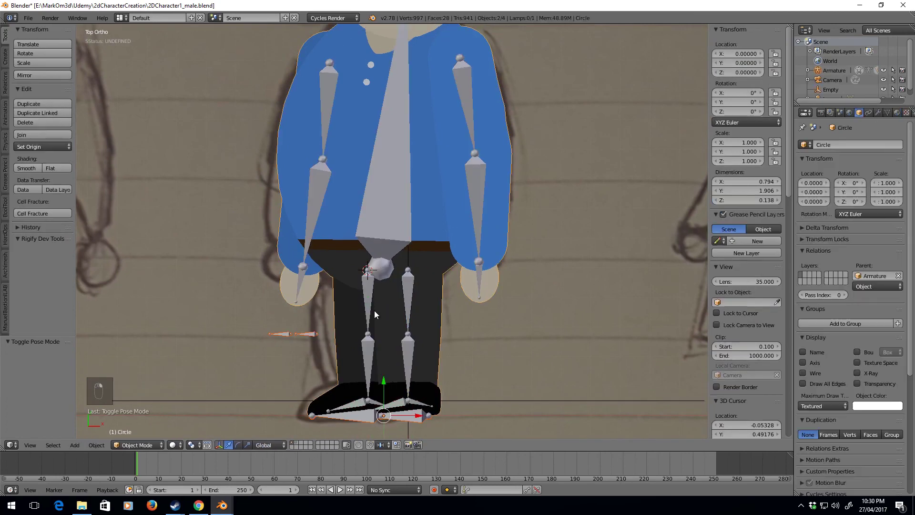
right_click(374, 299)
shift+right_click(409, 301)
shift+right_click(368, 362)
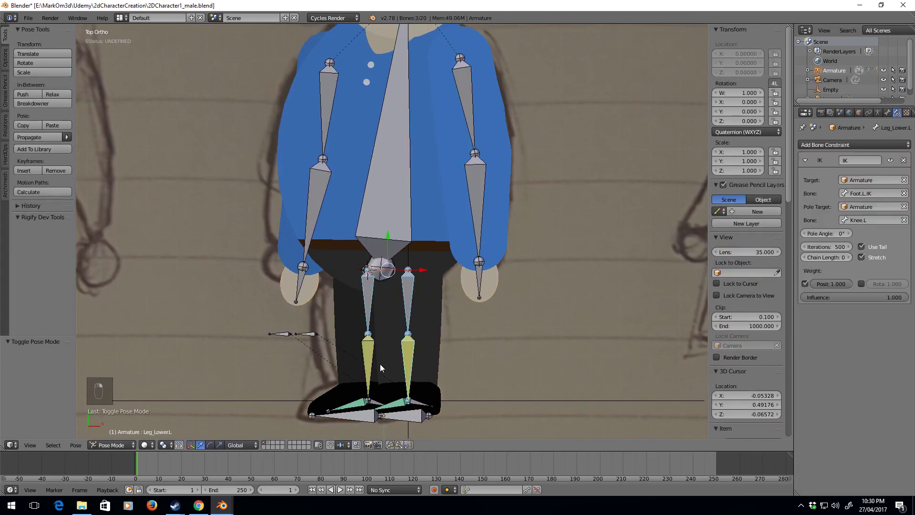
shift+right_click(408, 351)
shift+right_click(361, 407)
shift+right_click(378, 407)
shift+right_click(395, 406)
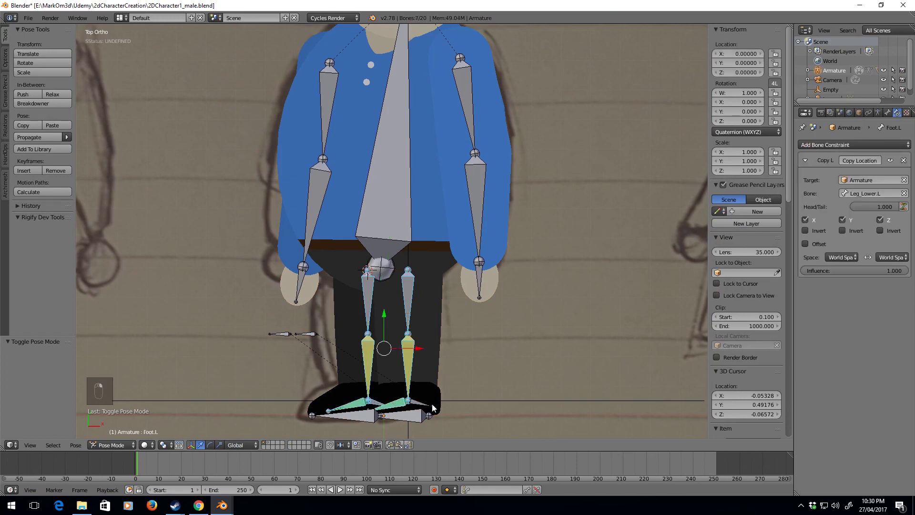
shift+right_click(422, 406)
key(h)
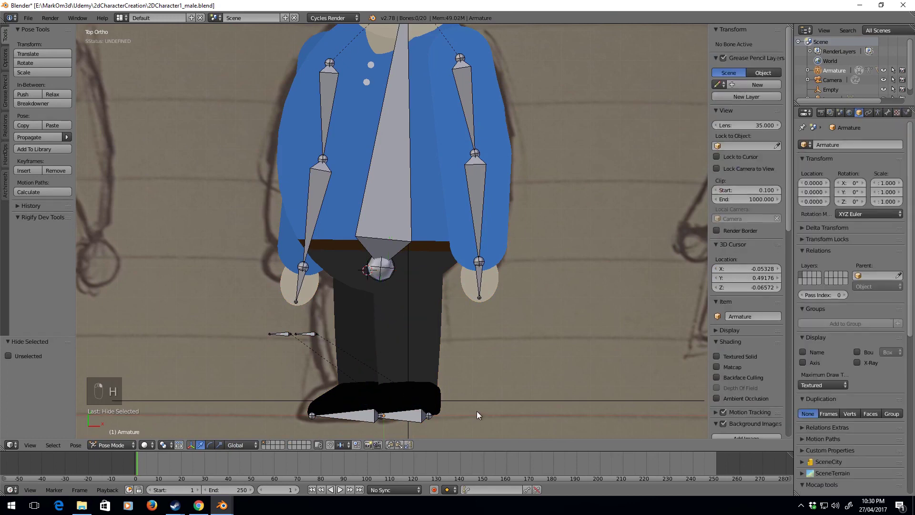
Test-move FootControl.R and cancel the move
right_click(355, 412)
key(g)
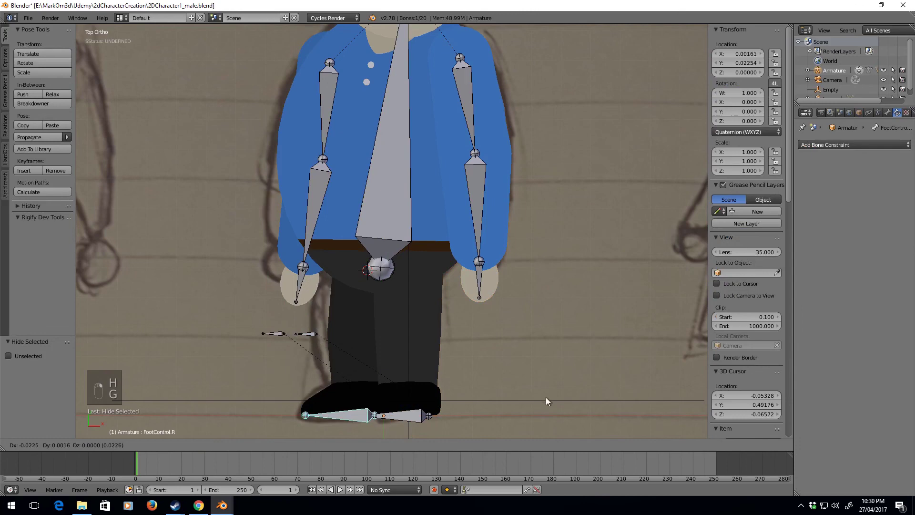
key(Escape)
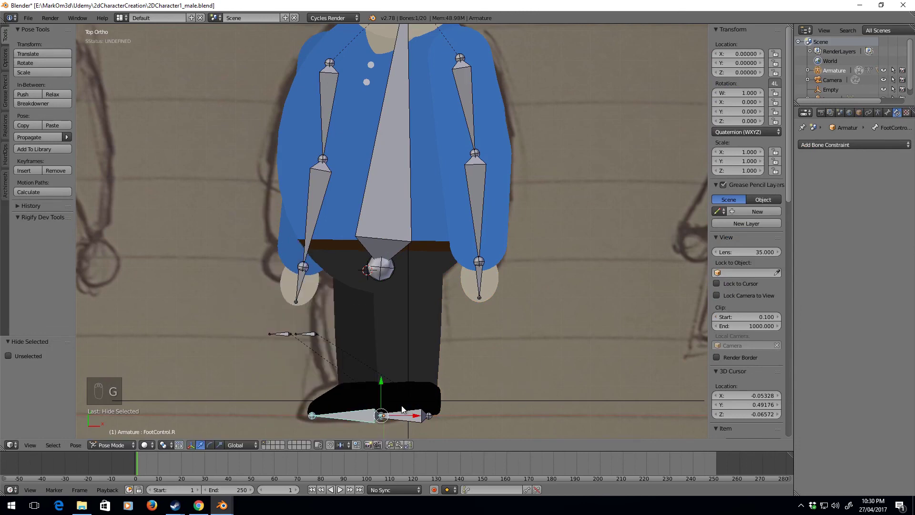